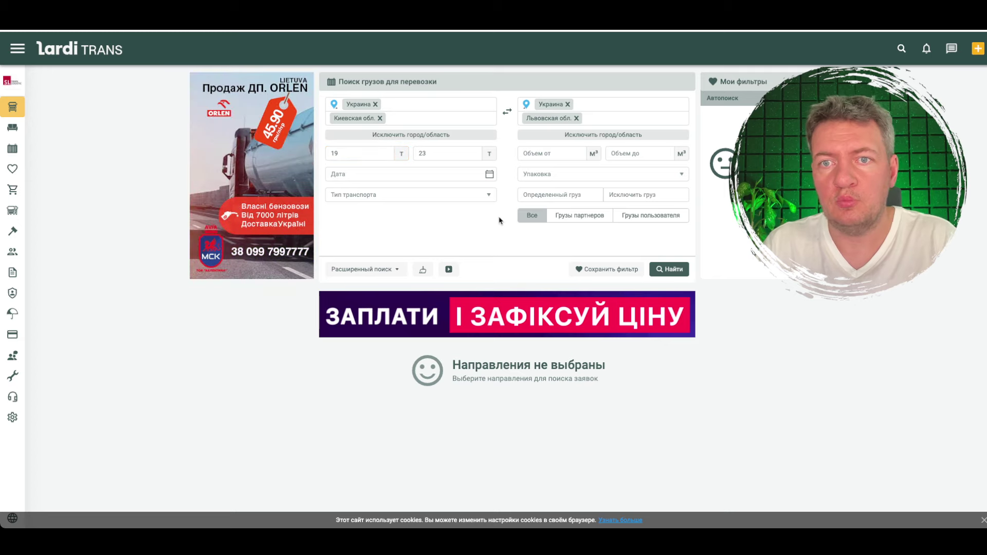
- Search for 19–23 t cargo from Киевская обл. to Львовская обл. and review the payment rates of the first offers
{"action": "left_click", "coordinate": [670, 271]}
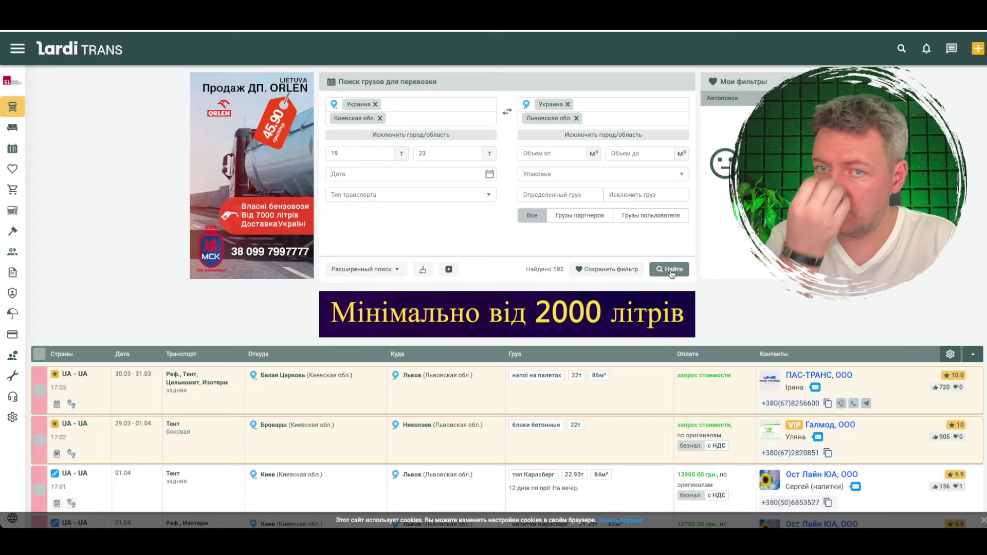
{"action": "scroll", "coordinate": [671, 273], "scroll_direction": "down", "scroll_amount": 3}
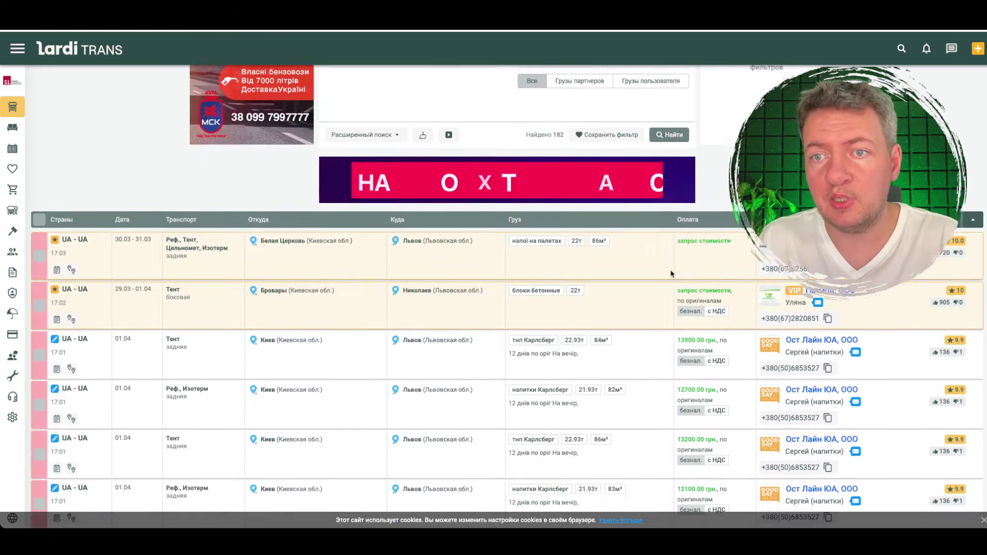
{"action": "scroll", "coordinate": [671, 274], "scroll_direction": "down", "scroll_amount": 1}
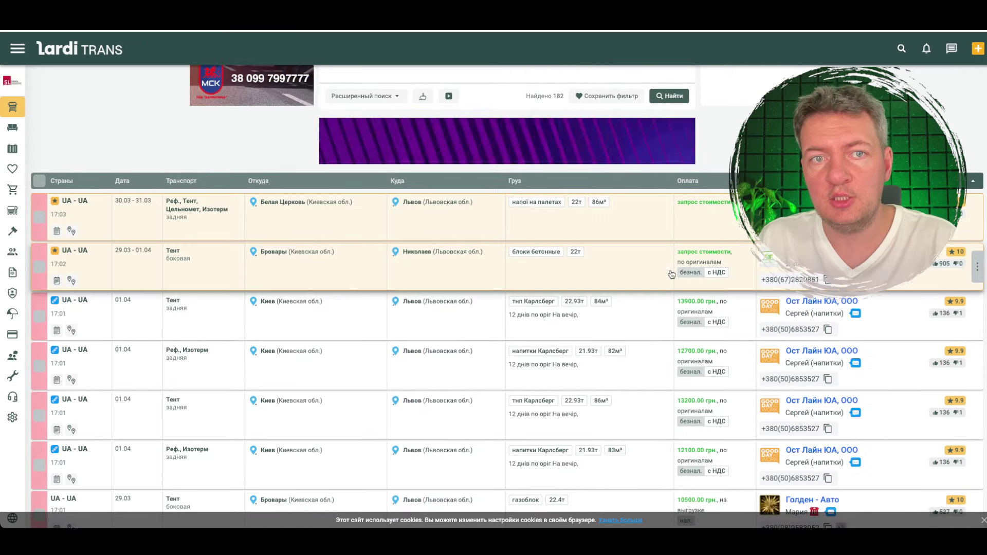
{"action": "scroll", "coordinate": [671, 274], "scroll_direction": "down", "scroll_amount": 1}
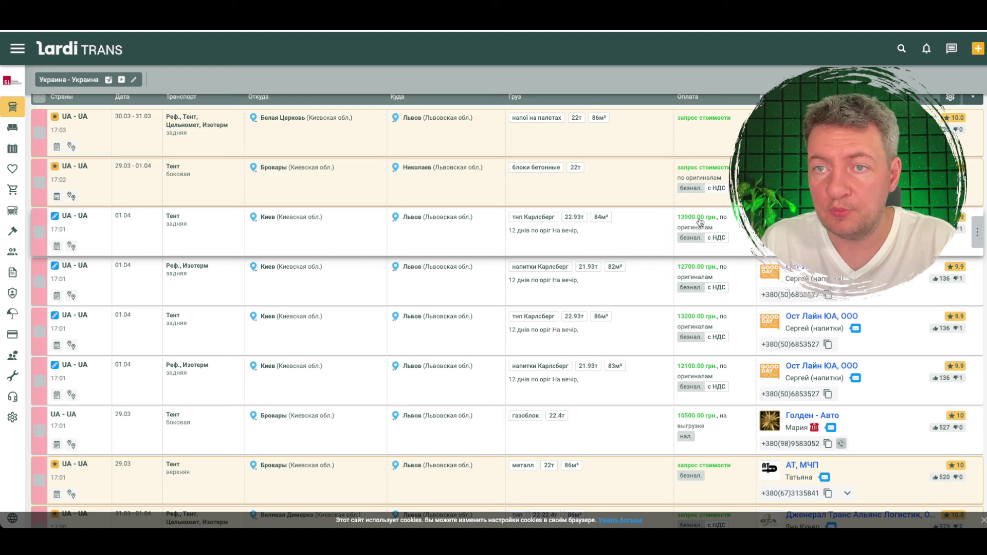
{"action": "scroll", "coordinate": [692, 226], "scroll_direction": "down", "scroll_amount": 1}
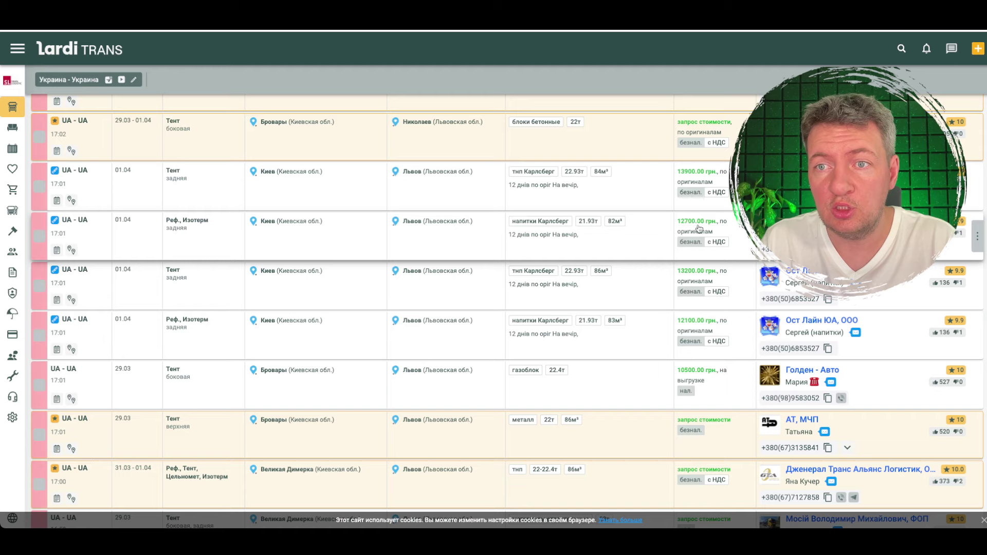
{"action": "scroll", "coordinate": [683, 231], "scroll_direction": "down", "scroll_amount": 1}
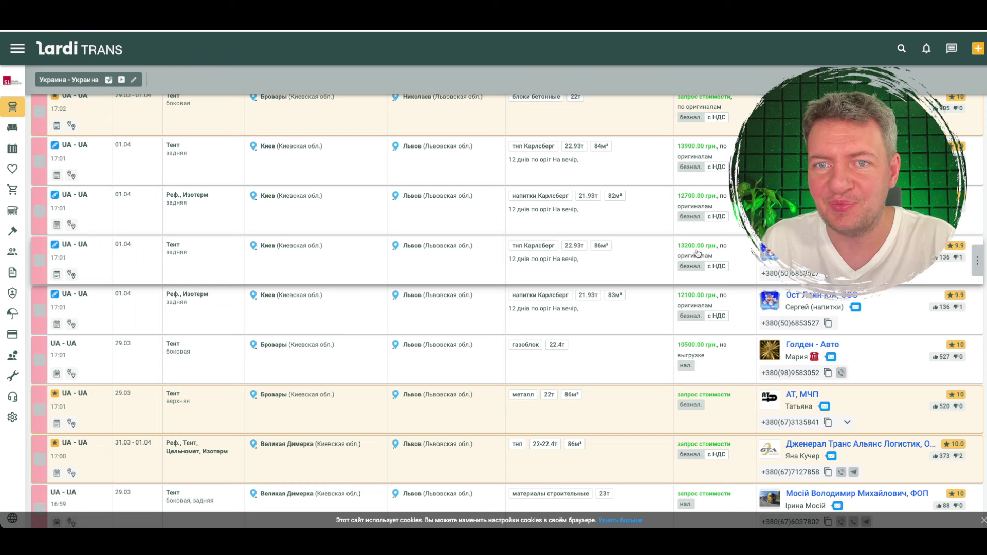
{"action": "scroll", "coordinate": [698, 253], "scroll_direction": "up", "scroll_amount": 1}
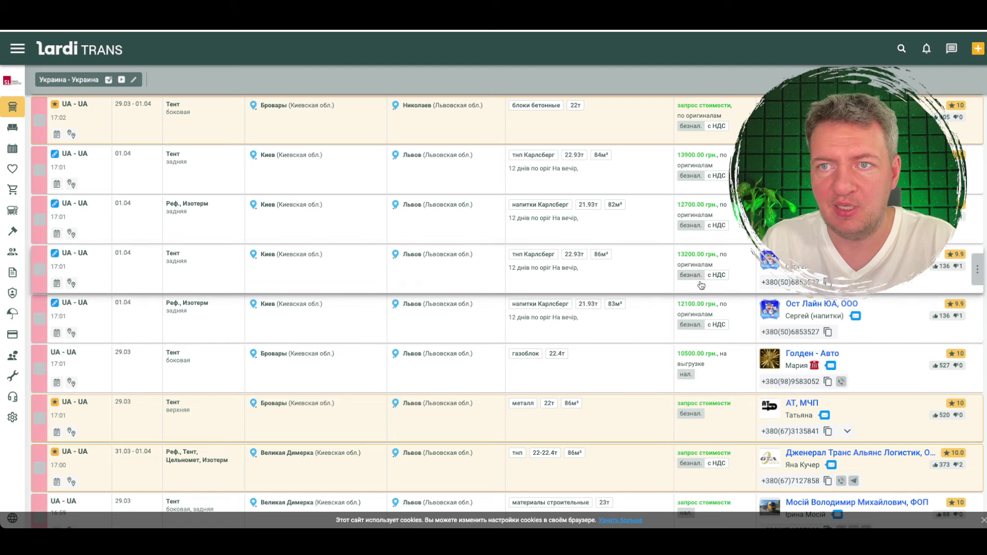
- Examine the rest of the cargo list and compare its payment rates with the Киев–Львов Карлсберг offers
{"action": "scroll", "coordinate": [697, 164], "scroll_direction": "down", "scroll_amount": 8}
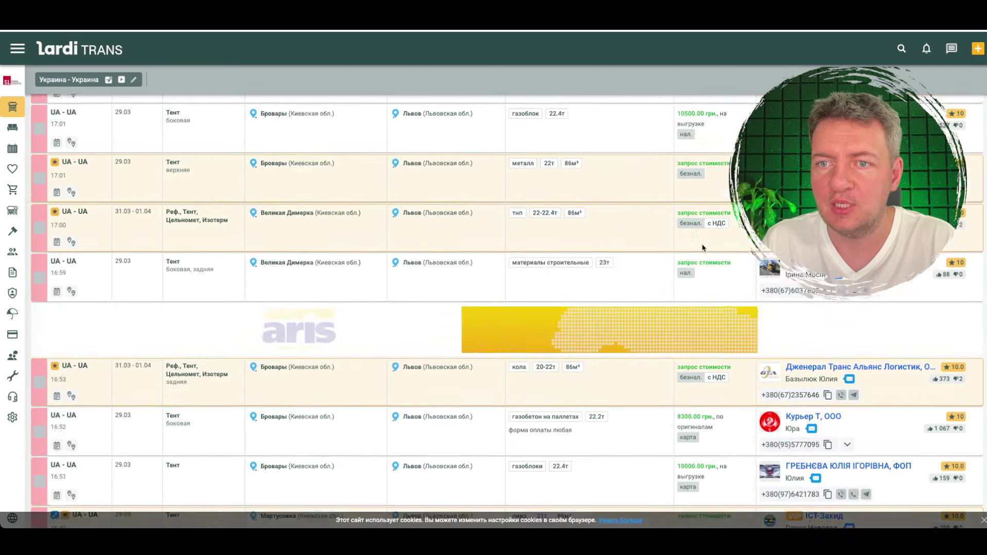
{"action": "scroll", "coordinate": [703, 249], "scroll_direction": "down", "scroll_amount": 3}
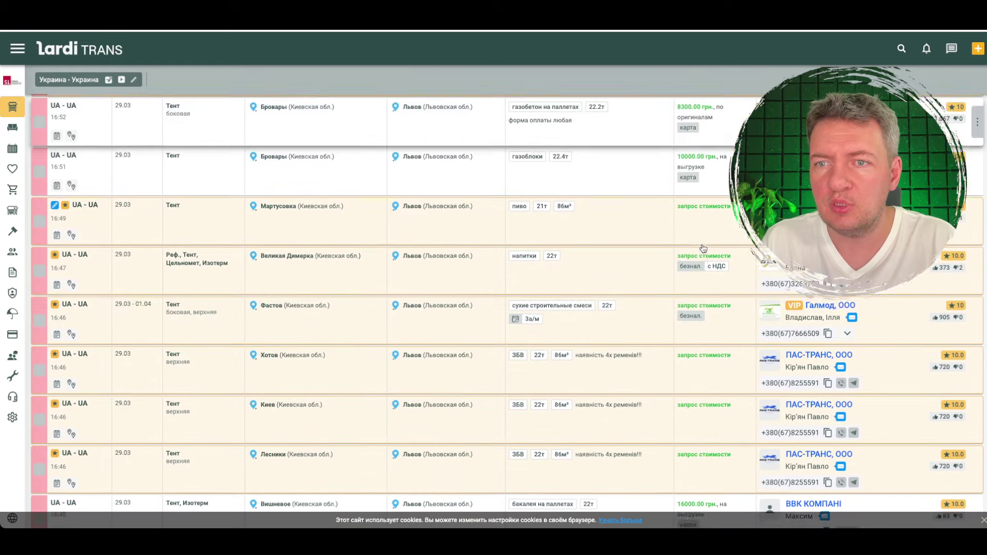
{"action": "scroll", "coordinate": [704, 248], "scroll_direction": "up", "scroll_amount": 1}
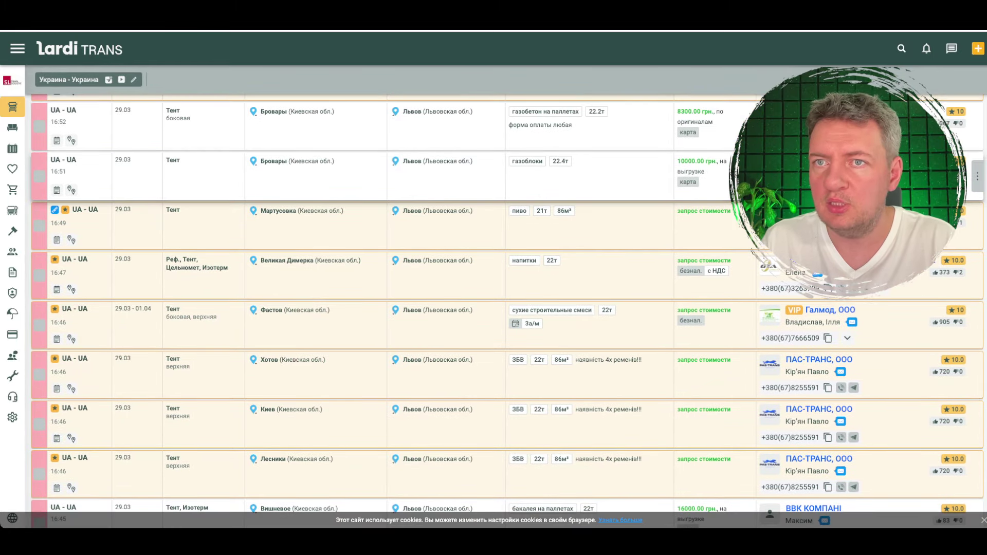
{"action": "scroll", "coordinate": [508, 311], "scroll_direction": "up", "scroll_amount": 10}
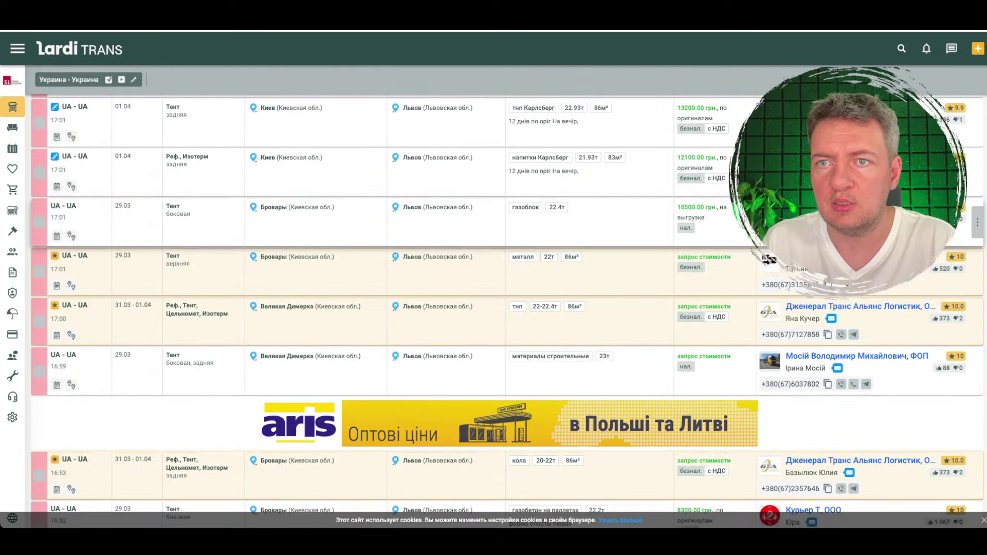
{"action": "scroll", "coordinate": [507, 311], "scroll_direction": "down", "scroll_amount": 15}
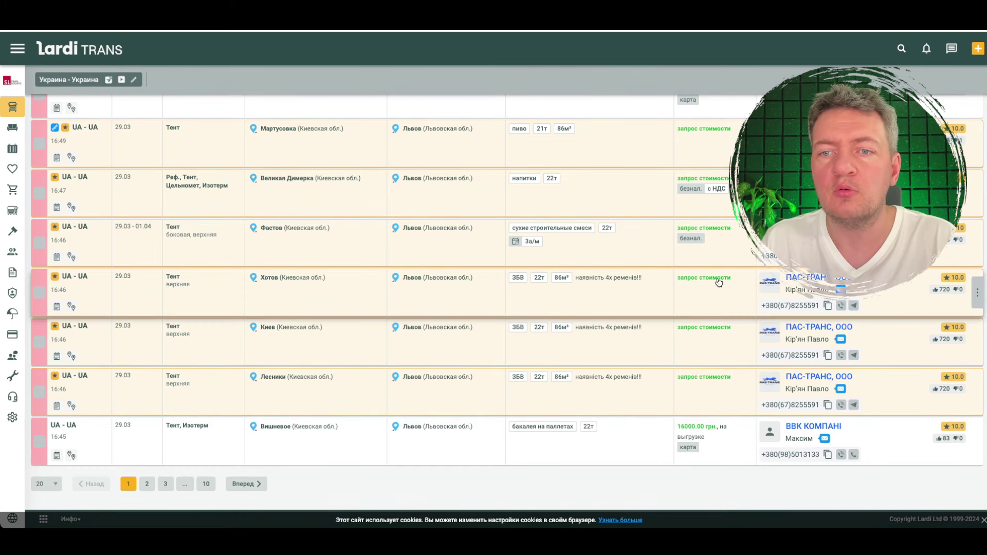
{"action": "scroll", "coordinate": [719, 283], "scroll_direction": "up", "scroll_amount": 10}
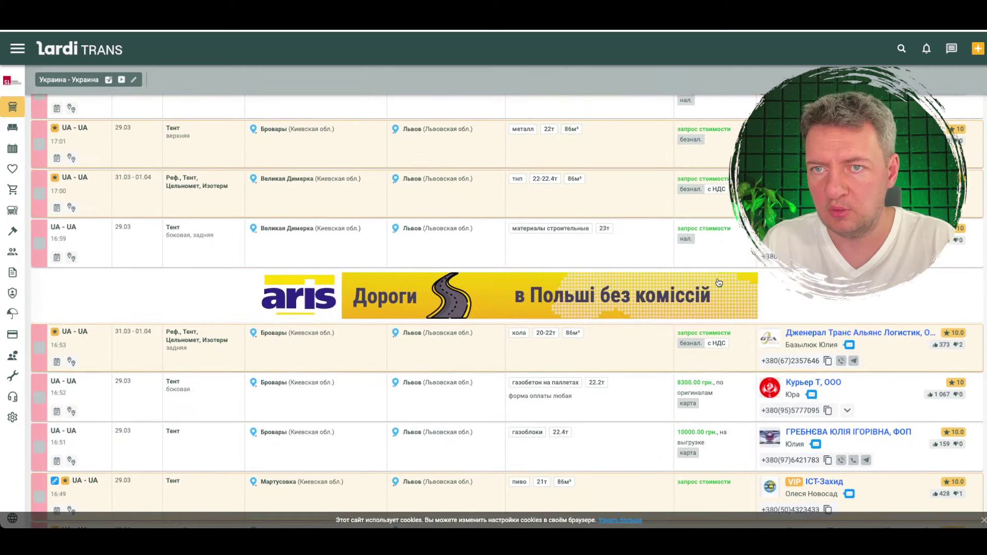
{"action": "scroll", "coordinate": [719, 283], "scroll_direction": "up", "scroll_amount": 3}
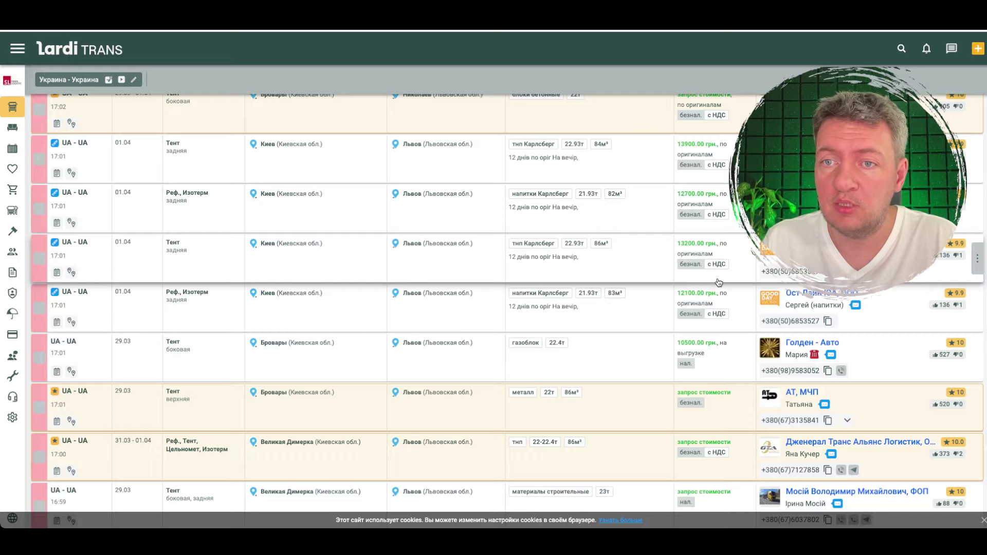
{"action": "scroll", "coordinate": [719, 283], "scroll_direction": "up", "scroll_amount": 5}
{"action": "scroll", "coordinate": [719, 282], "scroll_direction": "down", "scroll_amount": 4}
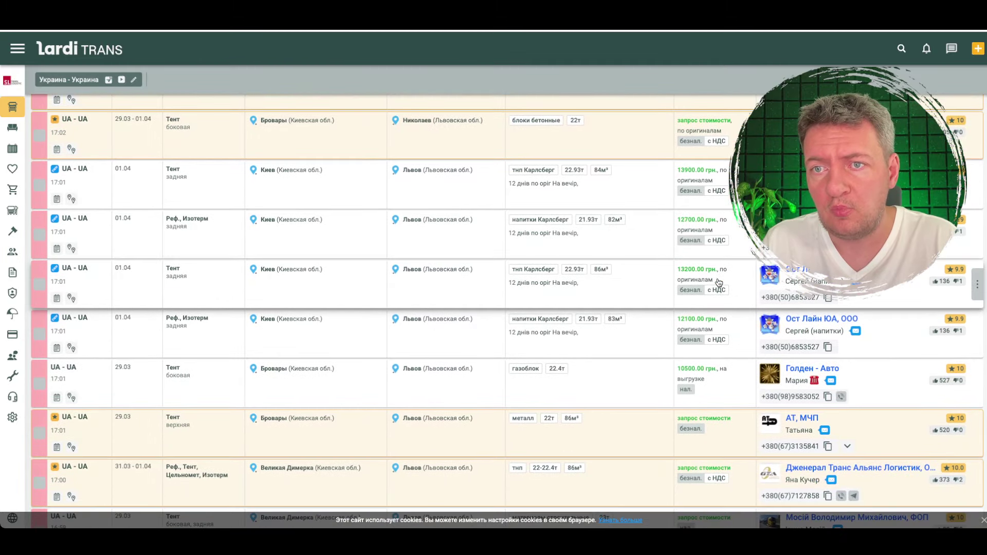
{"action": "scroll", "coordinate": [719, 283], "scroll_direction": "down", "scroll_amount": 1}
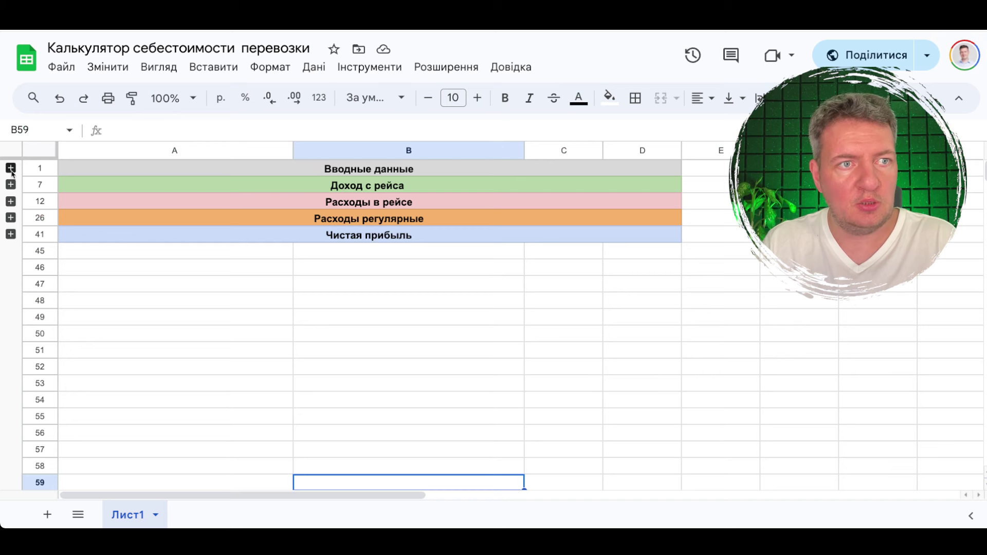
- Expand the "Вводные данные" section and set "Суток в рейсе" to 2
{"action": "left_click", "coordinate": [11, 168]}
{"action": "left_click", "coordinate": [369, 200]}
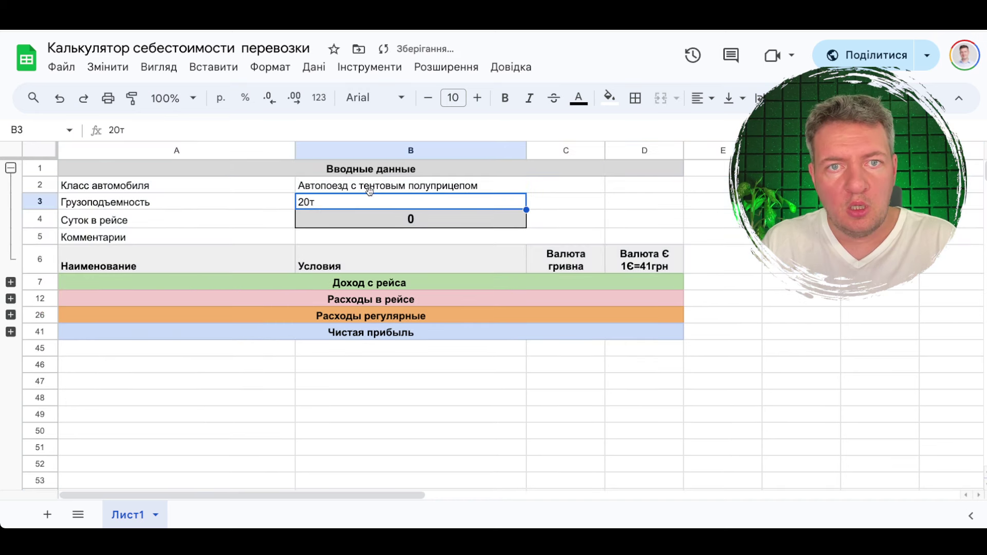
{"action": "left_click", "coordinate": [379, 223]}
{"action": "type", "text": "2"}
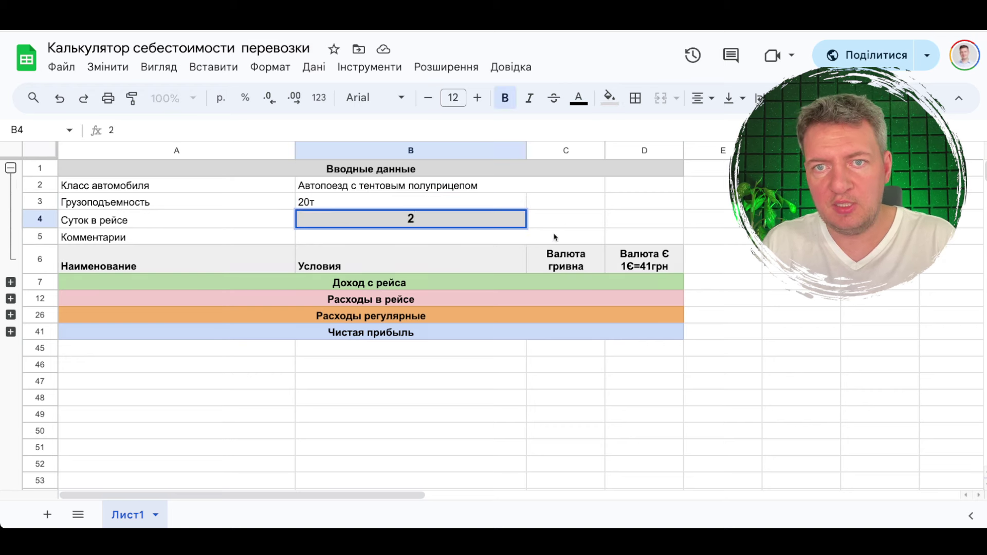
{"action": "key", "text": "Return"}
{"action": "left_click", "coordinate": [570, 231], "text": "shift"}
{"action": "scroll", "coordinate": [569, 230], "scroll_direction": "down", "scroll_amount": 2}
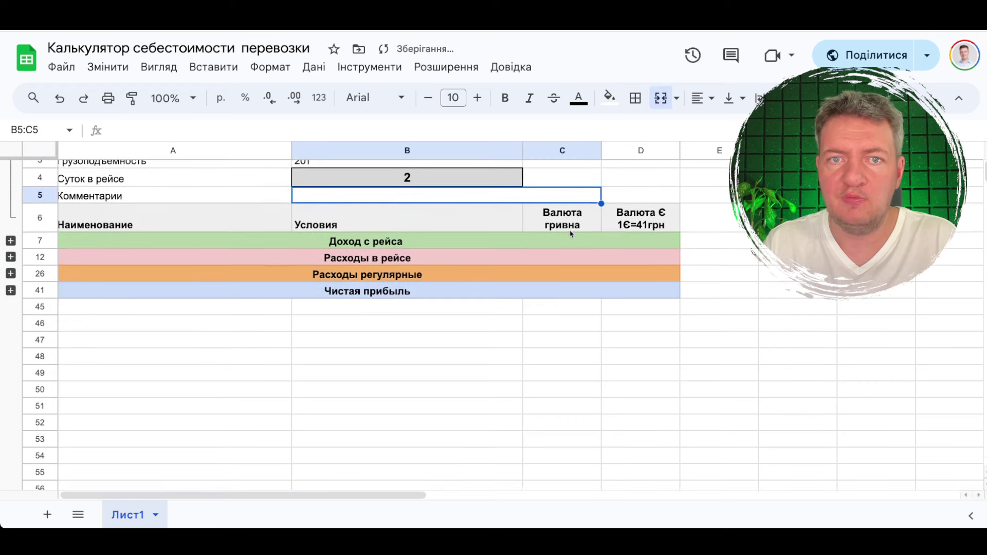
{"action": "left_click", "coordinate": [571, 233]}
{"action": "scroll", "coordinate": [570, 233], "scroll_direction": "up", "scroll_amount": 2}
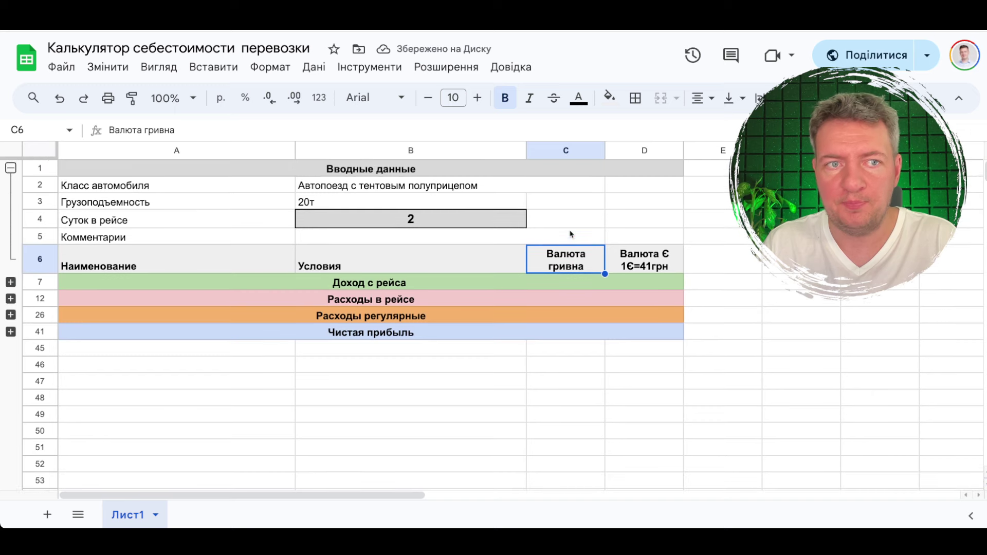
- Expand the "Доход с рейса" section and set "Фрахт" to 13500 in the hryvnia column
{"action": "scroll", "coordinate": [570, 234], "scroll_direction": "down", "scroll_amount": 2}
{"action": "scroll", "coordinate": [569, 234], "scroll_direction": "up", "scroll_amount": 1}
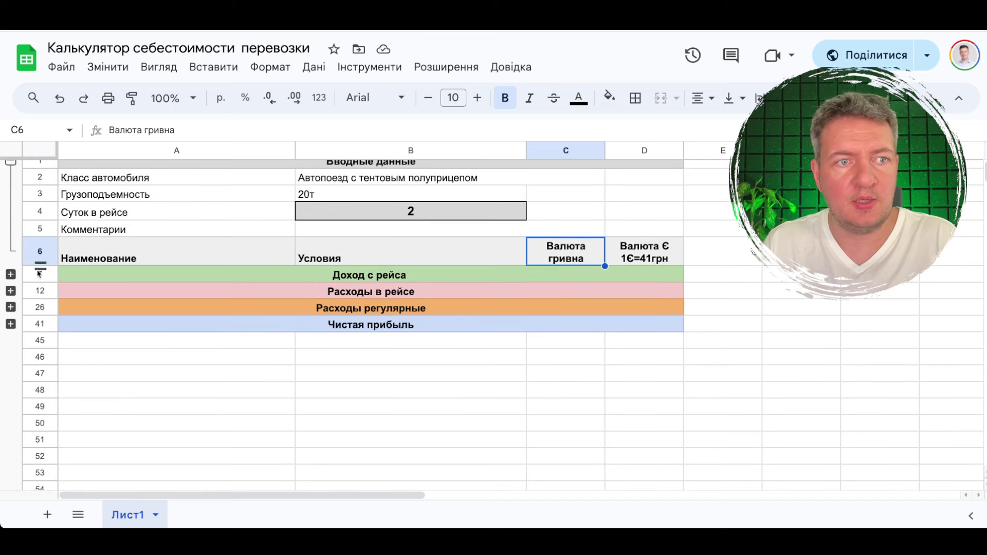
{"action": "left_click", "coordinate": [10, 274]}
{"action": "left_click", "coordinate": [258, 422]}
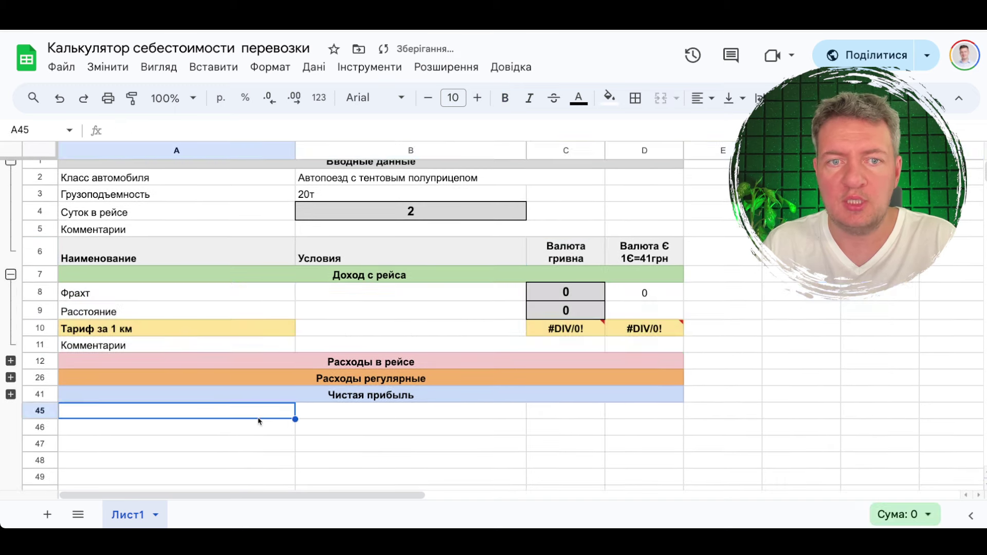
{"action": "scroll", "coordinate": [258, 421], "scroll_direction": "down", "scroll_amount": 2}
{"action": "left_click", "coordinate": [590, 262]}
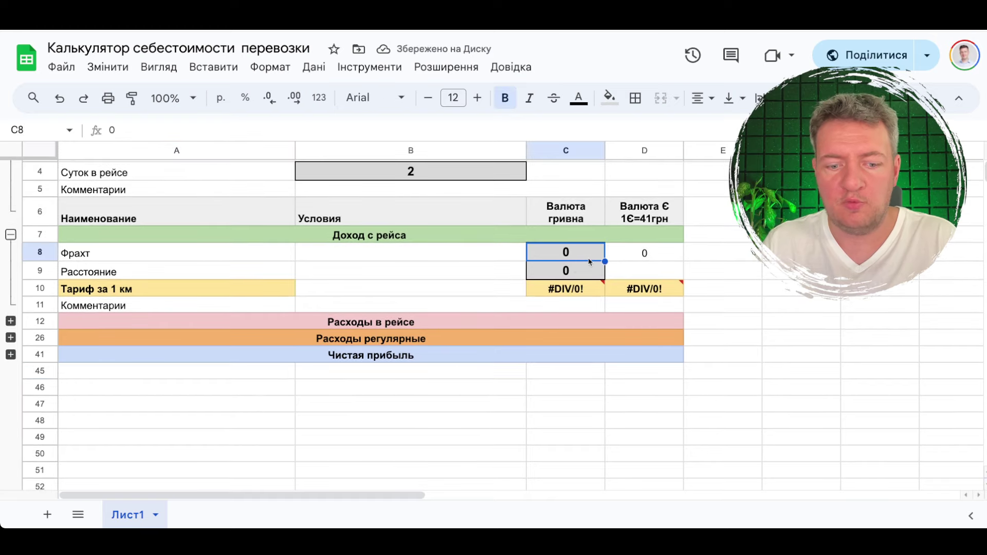
{"action": "type", "text": "13500"}
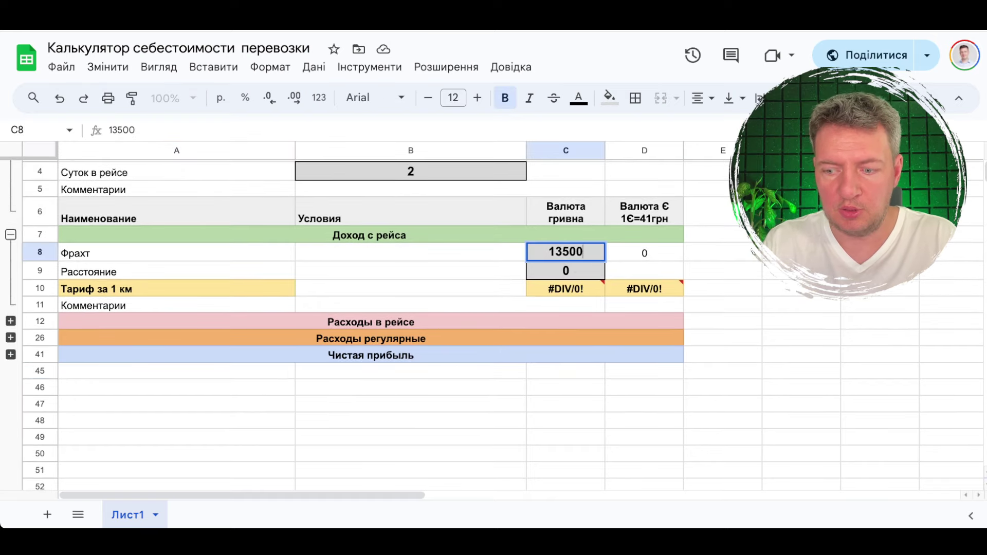
{"action": "key", "text": "Return"}
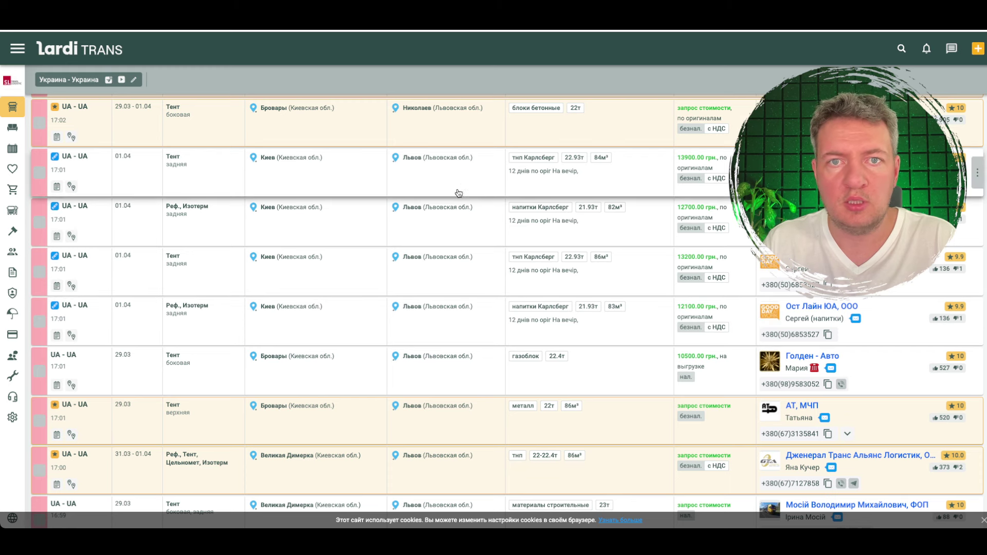
- Return to the cost calculator spreadsheet, set "Расстояние" to 540 and dismiss the note over the tariff row
{"action": "left_click", "coordinate": [463, 183]}
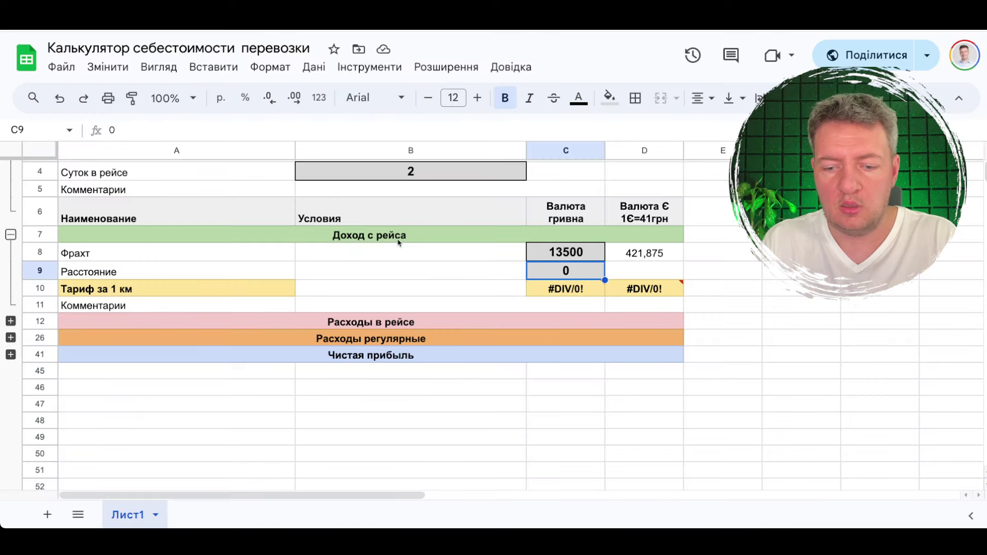
{"action": "type", "text": "540"}
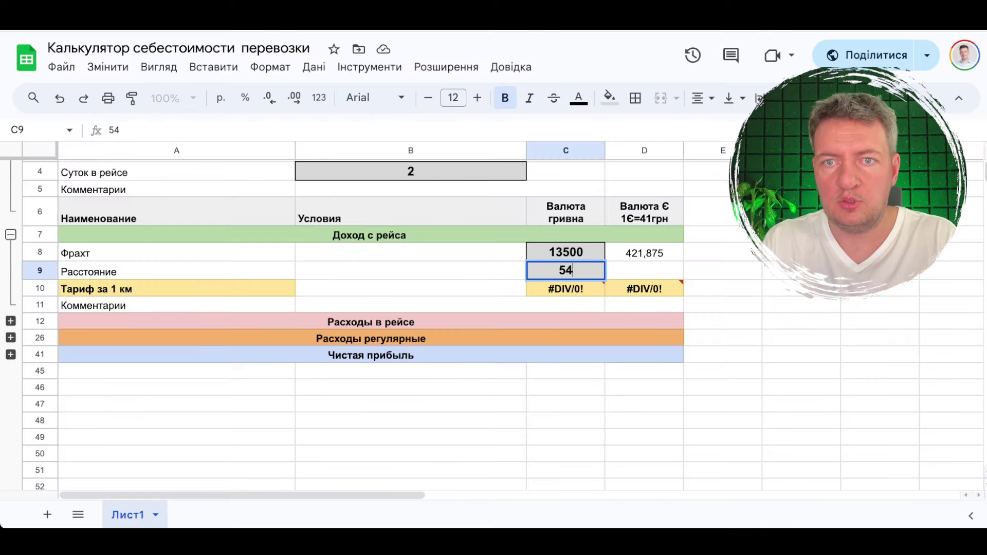
{"action": "key", "text": "Return"}
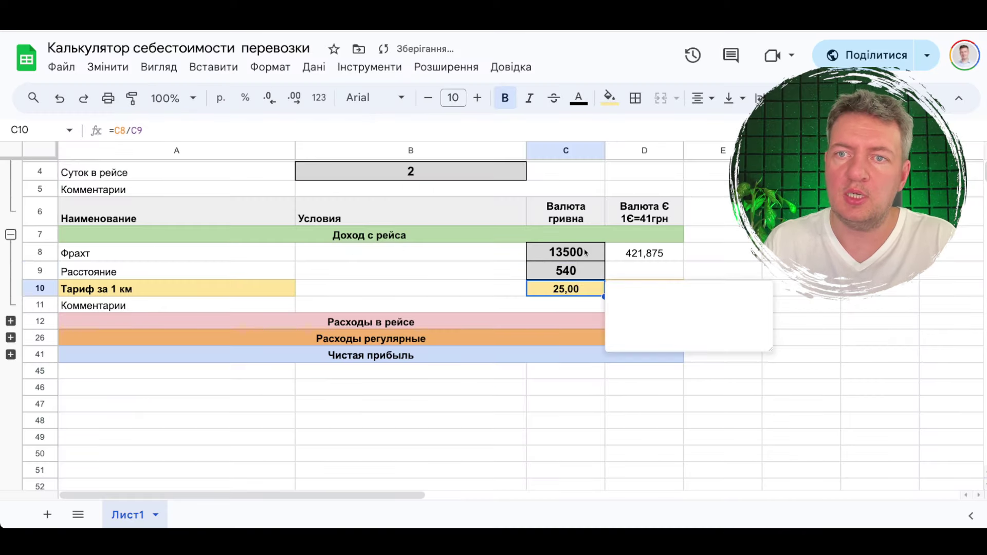
{"action": "left_click", "coordinate": [744, 273]}
{"action": "left_click", "coordinate": [829, 277]}
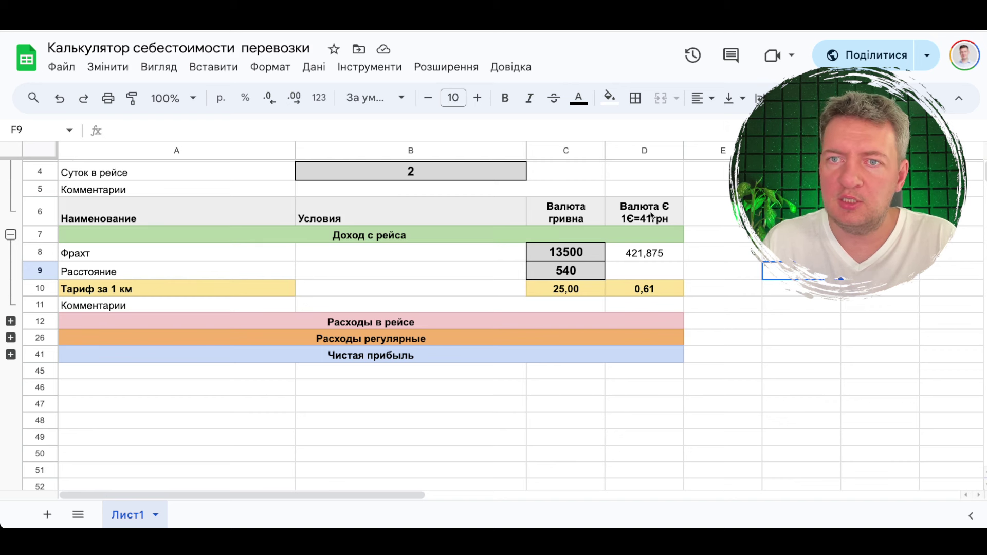
- Highlight the euro currency column D to review the trip income in euros, then clear the column selection
{"action": "left_click", "coordinate": [646, 152]}
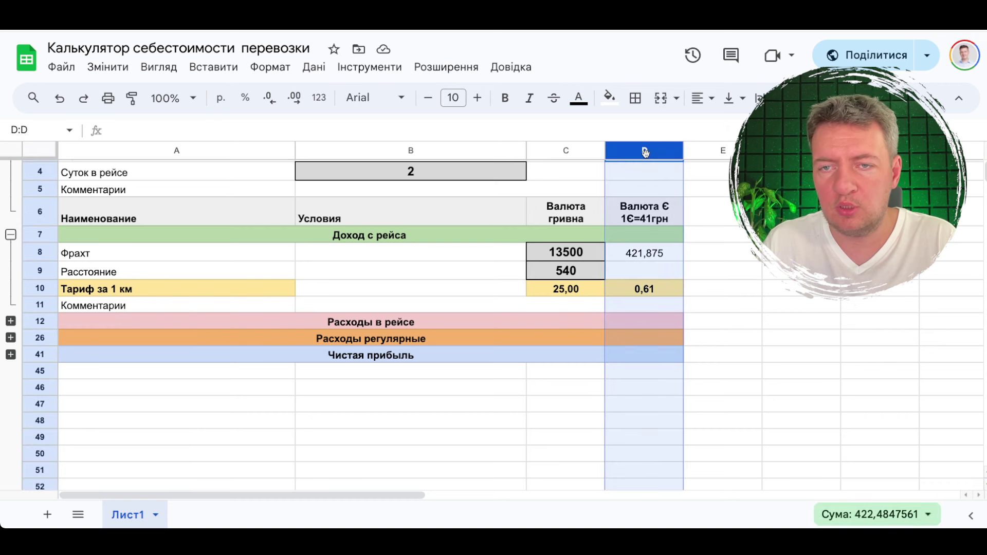
{"action": "left_click", "coordinate": [778, 273]}
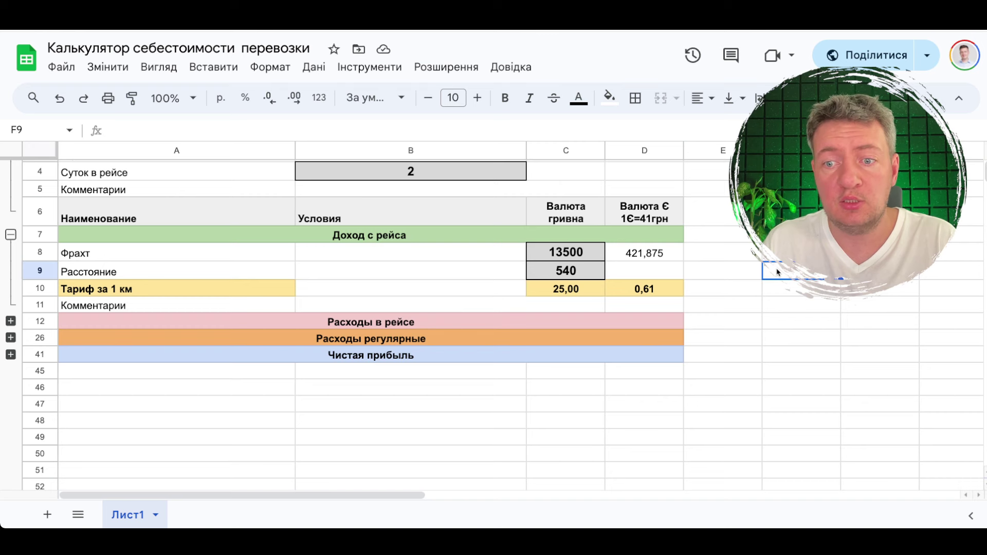
{"action": "scroll", "coordinate": [662, 294], "scroll_direction": "down", "scroll_amount": 1}
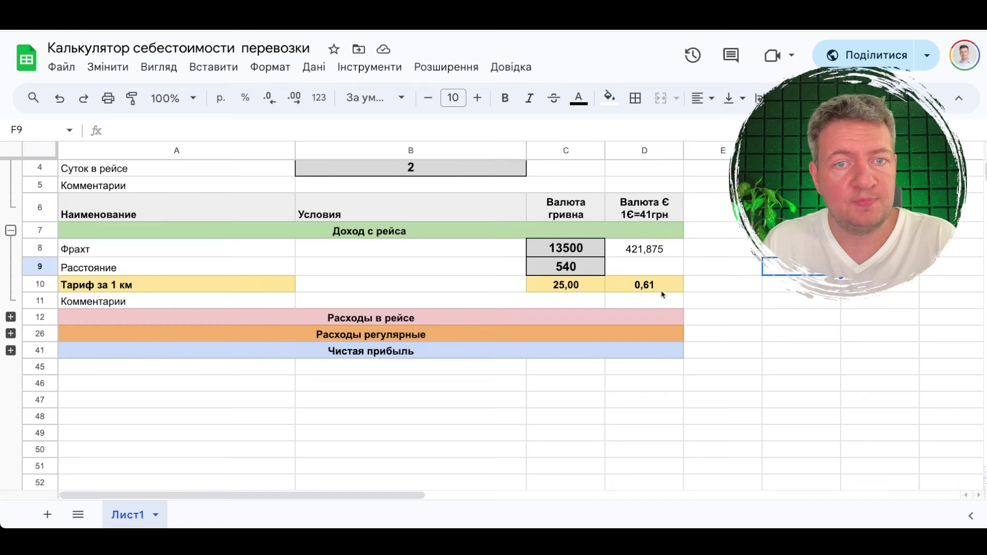
{"action": "scroll", "coordinate": [662, 295], "scroll_direction": "up", "scroll_amount": 1}
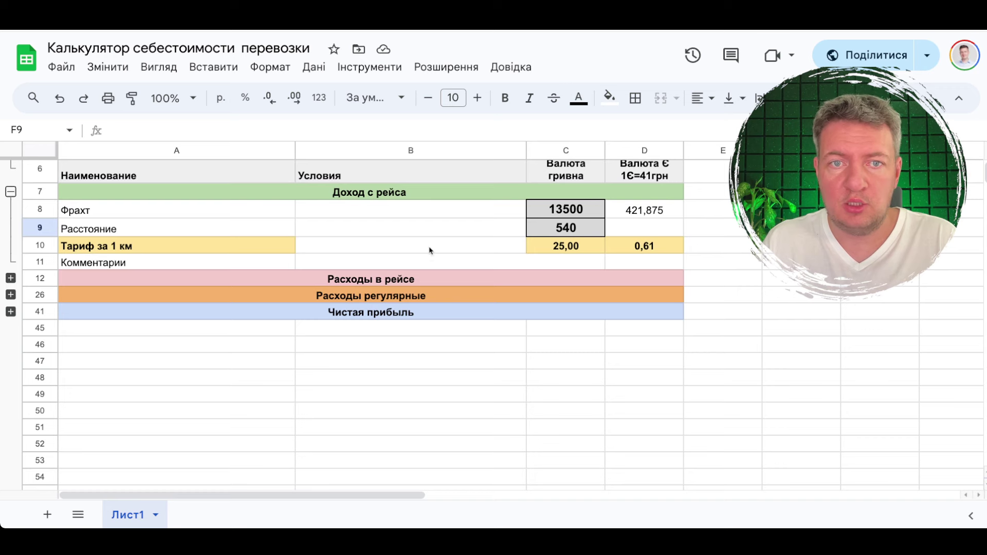
- Expand the "Расходы в рейсе" section, set "Средний расход топлива на 100 км" to 35 and select the fuel price cell
{"action": "left_click", "coordinate": [10, 278]}
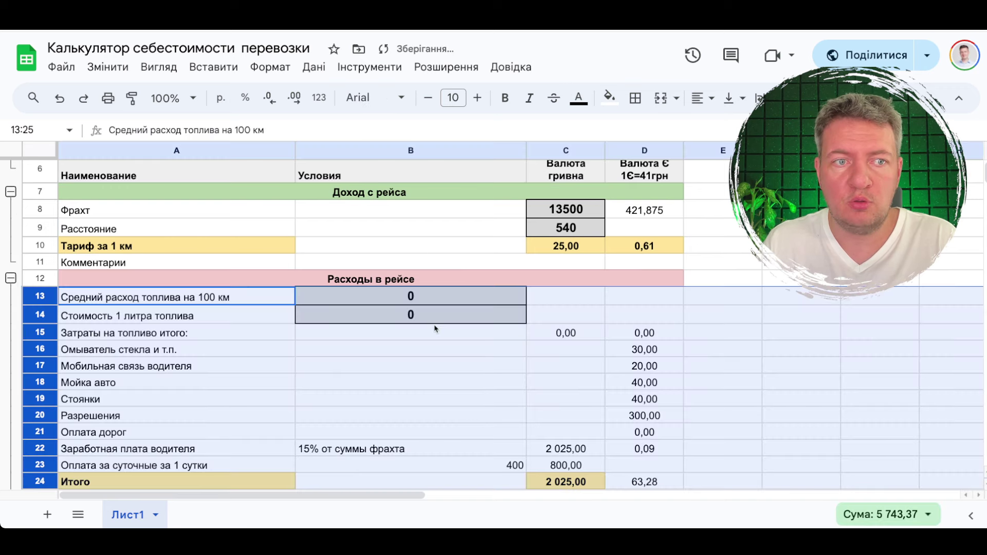
{"action": "scroll", "coordinate": [435, 328], "scroll_direction": "down", "scroll_amount": 2}
{"action": "left_click", "coordinate": [413, 240]}
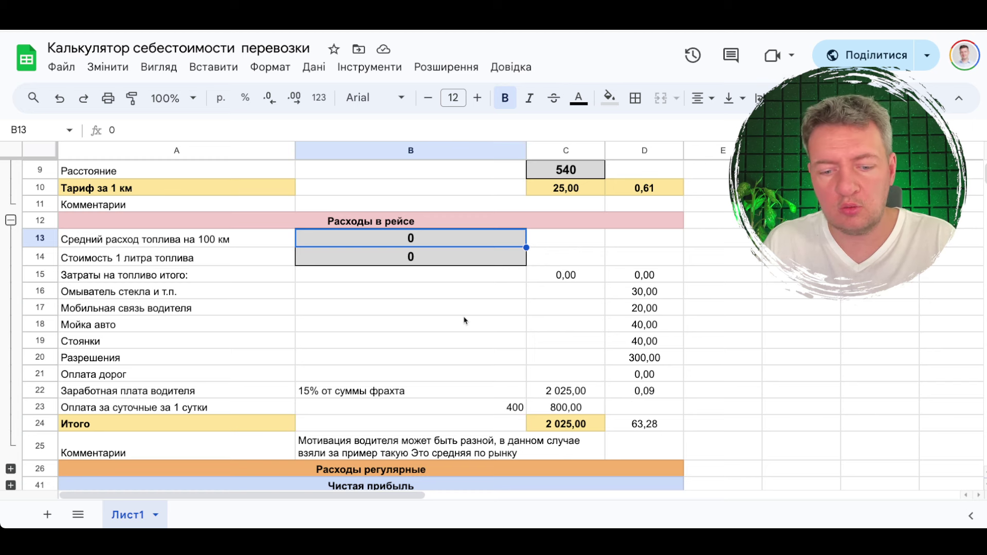
{"action": "type", "text": "35"}
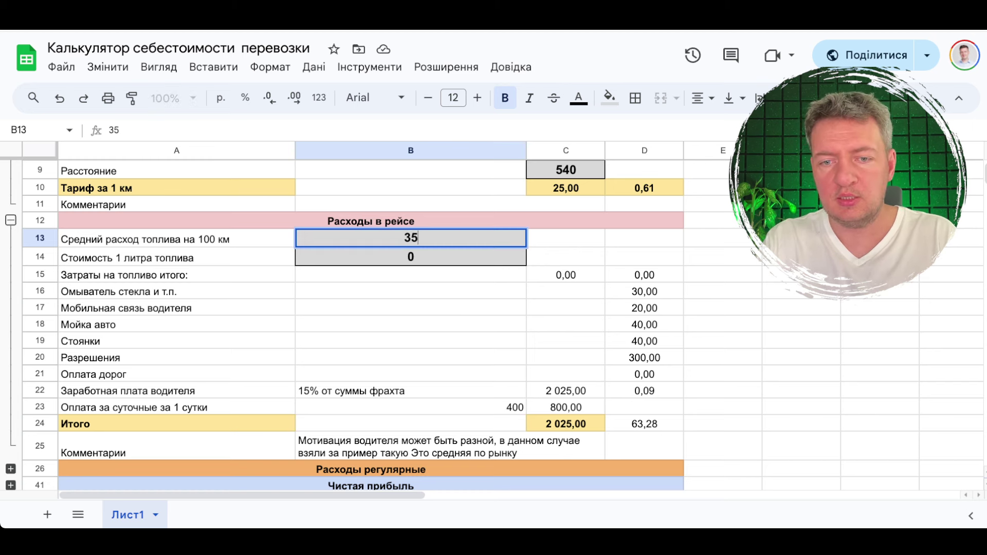
{"action": "key", "text": "Return"}
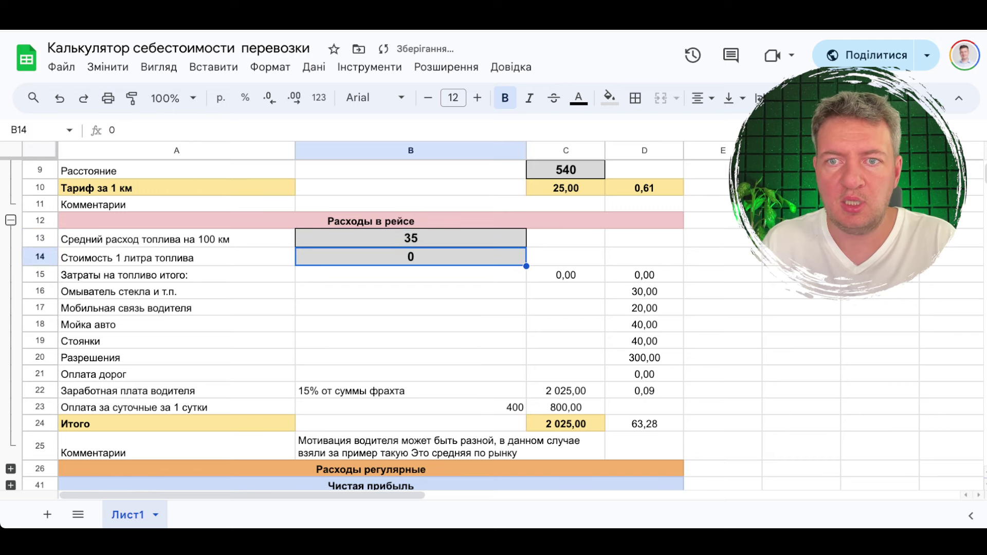
{"action": "left_click", "coordinate": [464, 311]}
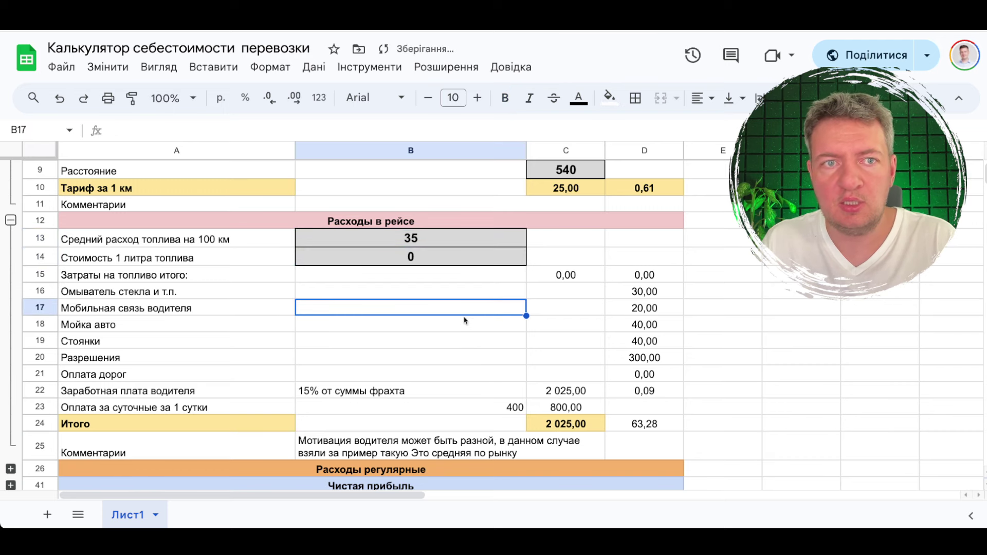
{"action": "left_click", "coordinate": [456, 260]}
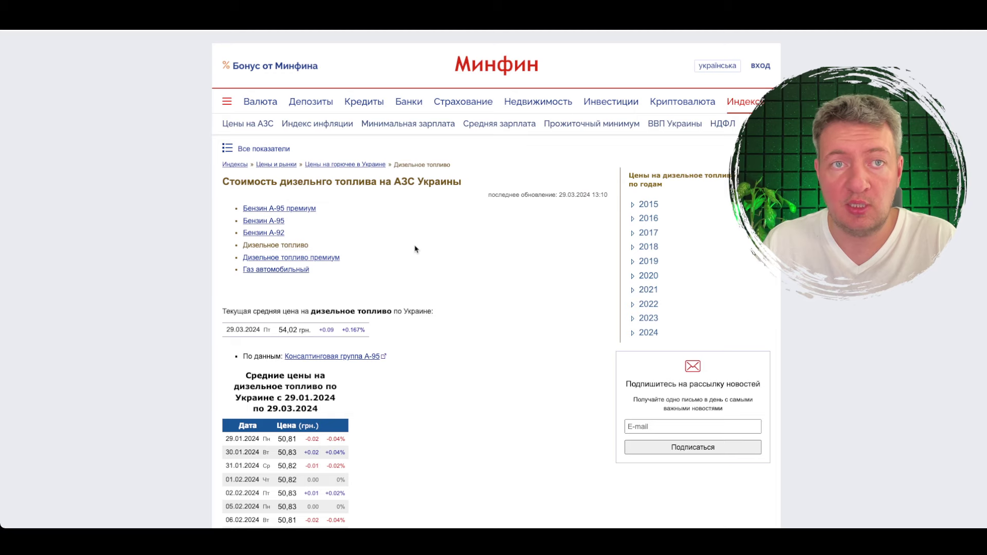
- Examine the current average diesel price, the dated price table and the one-year price chart on the Минфин diesel page
{"action": "scroll", "coordinate": [416, 249], "scroll_direction": "down", "scroll_amount": 2}
{"action": "scroll", "coordinate": [415, 249], "scroll_direction": "down", "scroll_amount": 10}
{"action": "scroll", "coordinate": [415, 249], "scroll_direction": "up", "scroll_amount": 12}
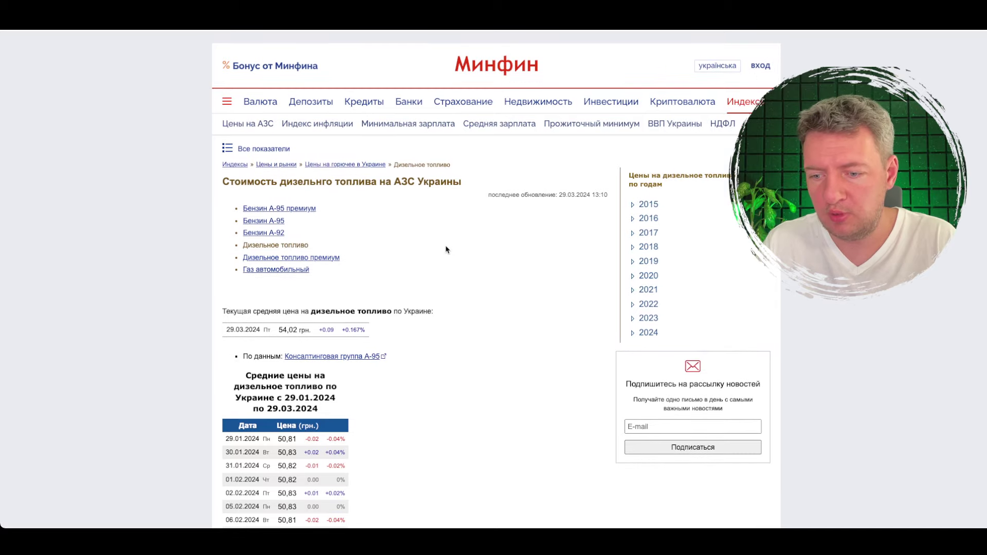
{"action": "scroll", "coordinate": [445, 249], "scroll_direction": "down", "scroll_amount": 17}
{"action": "scroll", "coordinate": [446, 249], "scroll_direction": "down", "scroll_amount": 2}
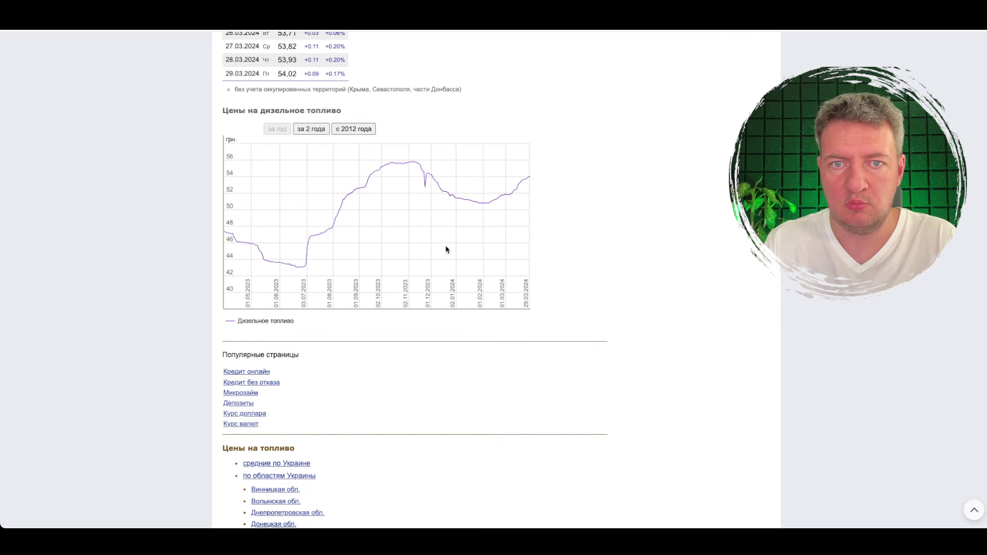
{"action": "key", "text": "ctrl+plus"}
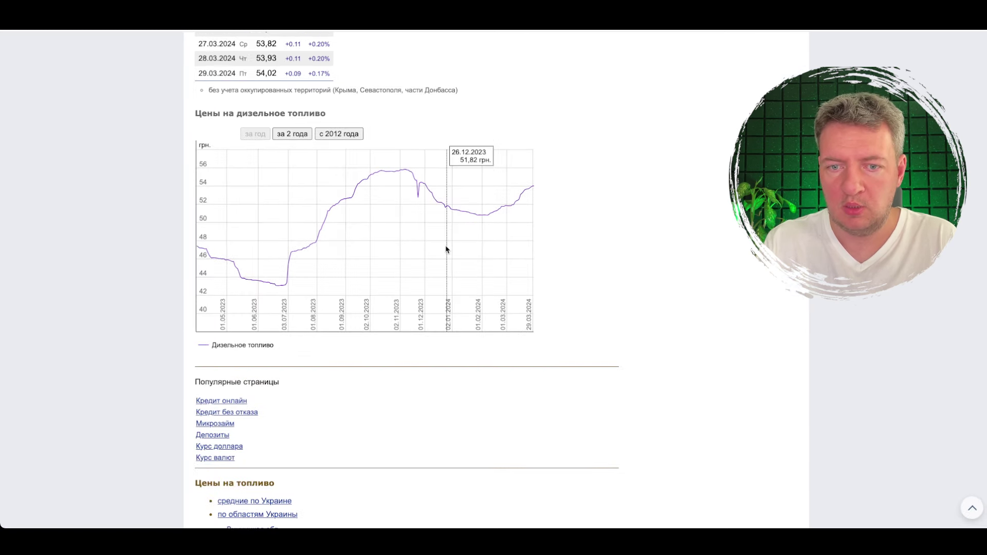
{"action": "key", "text": "ctrl+plus"}
{"action": "scroll", "coordinate": [448, 248], "scroll_direction": "down", "scroll_amount": 3}
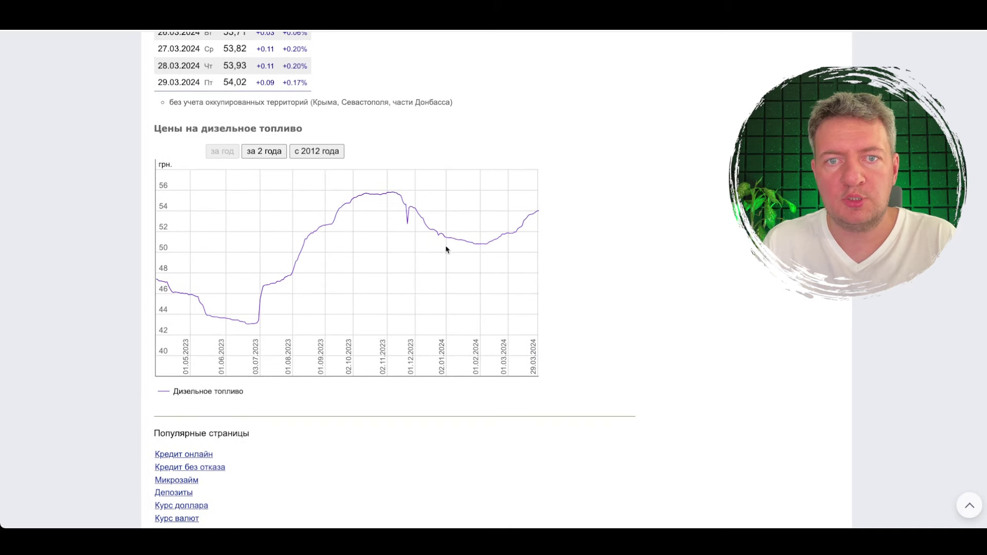
{"action": "mouse_move", "coordinate": [378, 187]}
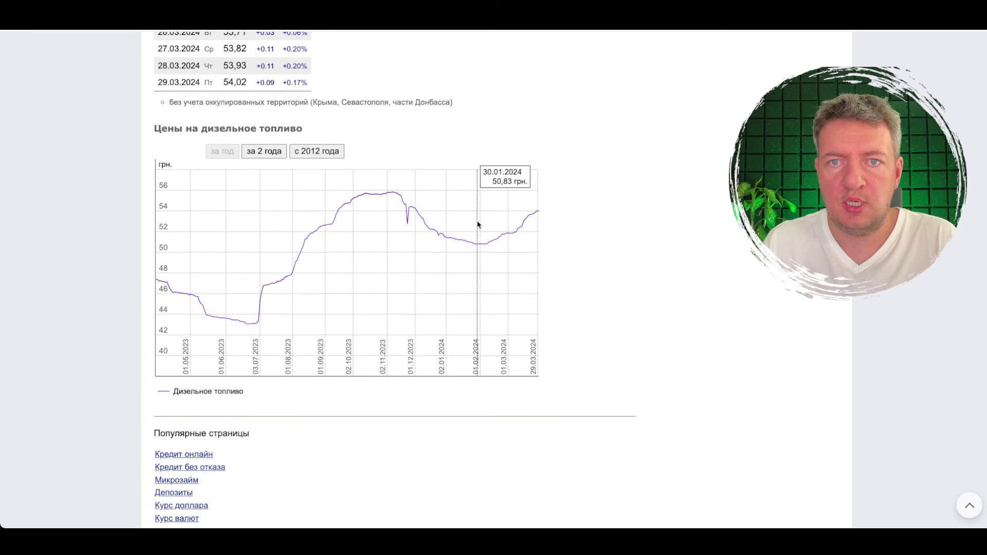
{"action": "mouse_move", "coordinate": [222, 285]}
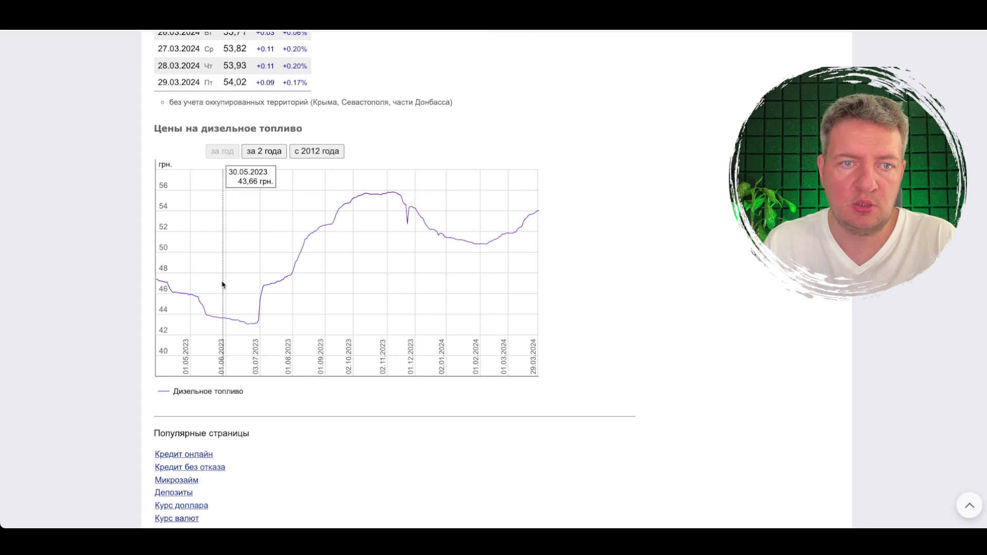
{"action": "mouse_move", "coordinate": [533, 236]}
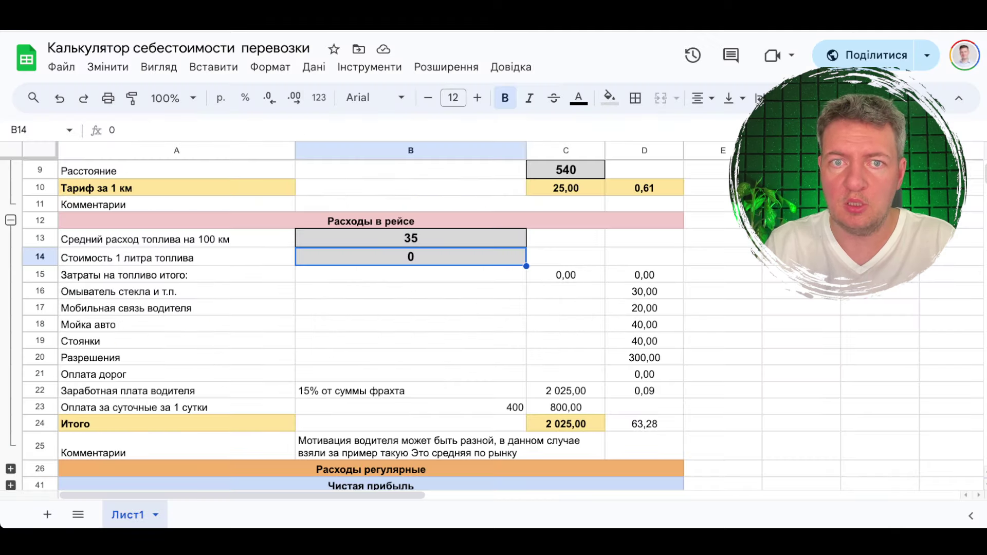
- Return to the cost calculator spreadsheet, set "Стоимость 1 литра топлива" to 53 and check the formula behind the total fuel cost
{"action": "type", "text": "53"}
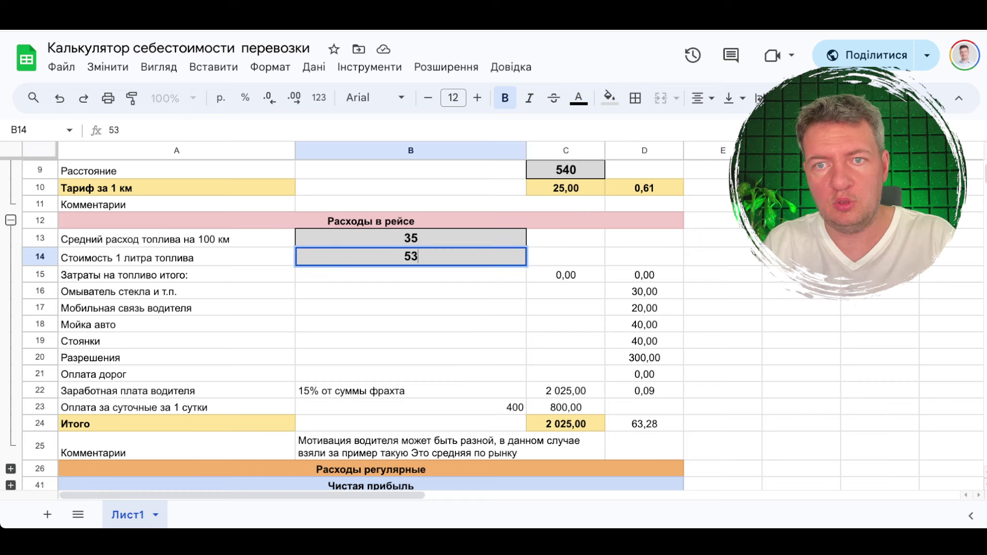
{"action": "left_click", "coordinate": [482, 297]}
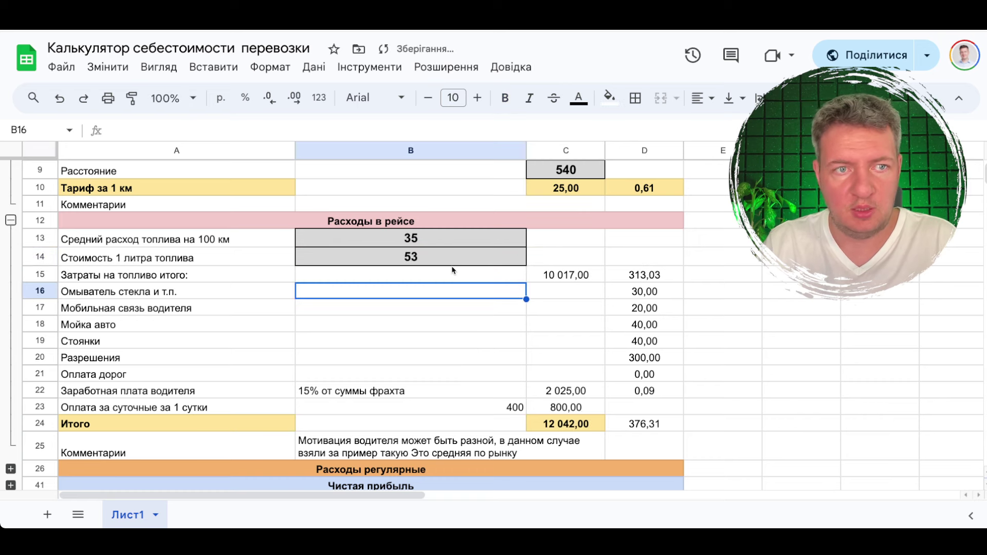
{"action": "scroll", "coordinate": [452, 270], "scroll_direction": "down", "scroll_amount": 2}
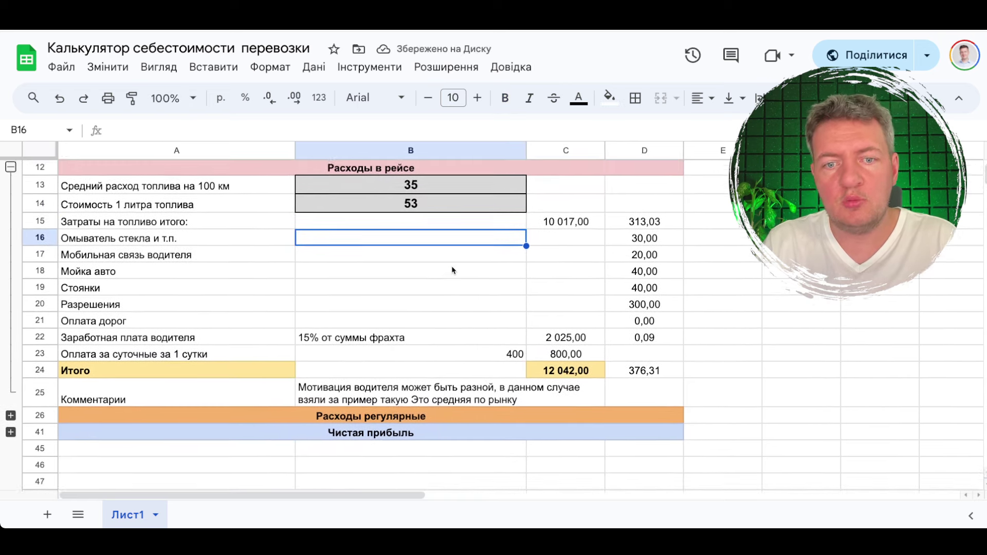
{"action": "scroll", "coordinate": [452, 270], "scroll_direction": "up", "scroll_amount": 1}
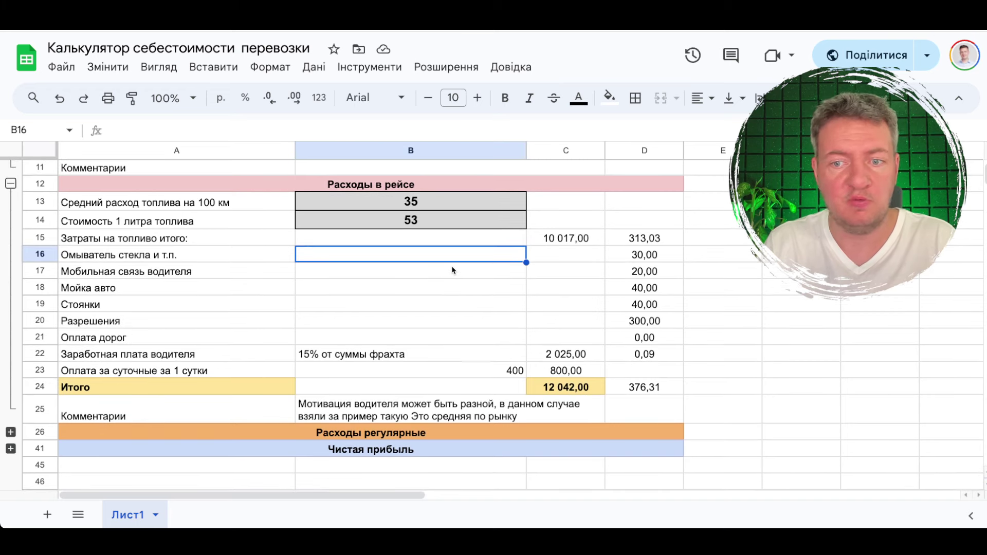
{"action": "left_click", "coordinate": [353, 238]}
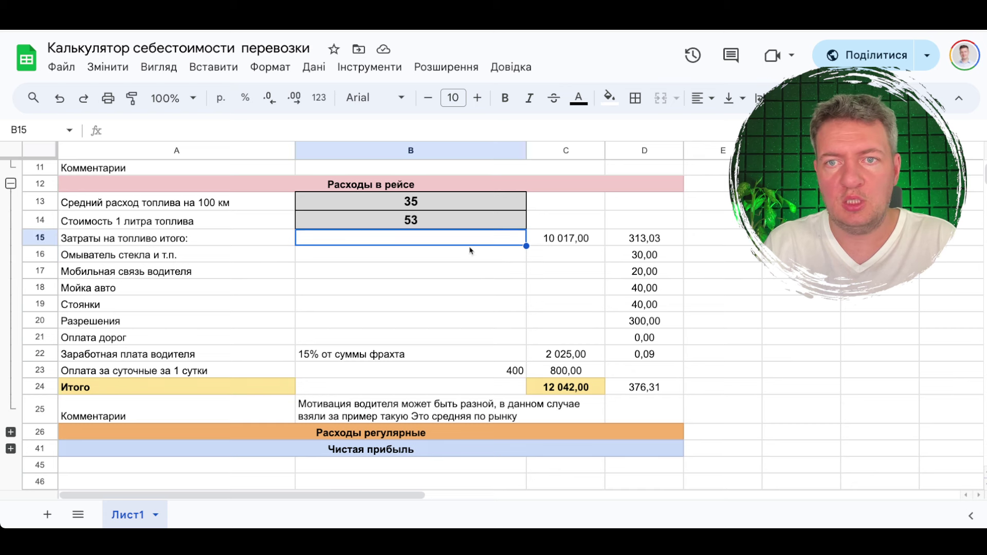
{"action": "left_click", "coordinate": [585, 238]}
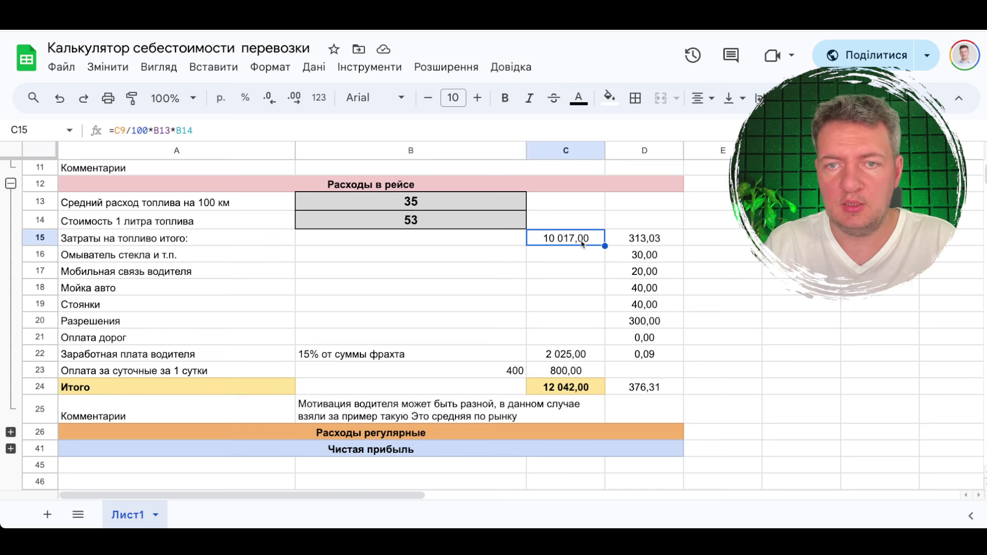
- Inspect the driver's salary and daily allowance calculations, including the "Суток в рейсе" value that the allowance depends on
{"action": "scroll", "coordinate": [584, 241], "scroll_direction": "down", "scroll_amount": 3}
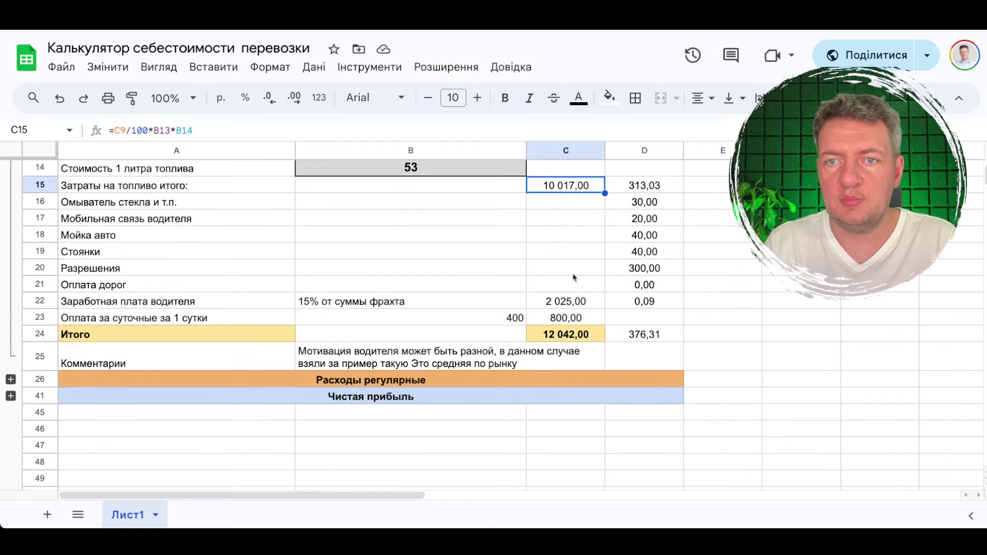
{"action": "left_click", "coordinate": [563, 305]}
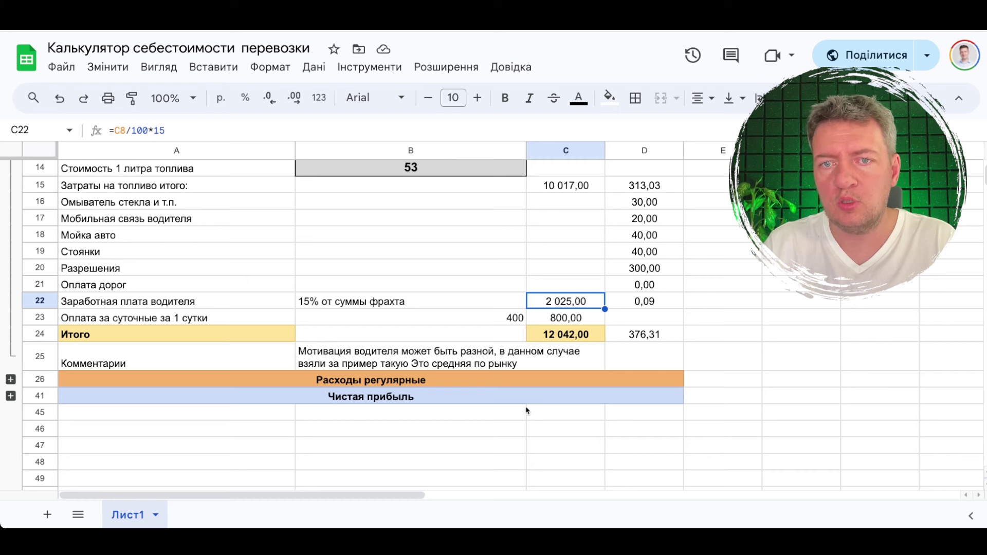
{"action": "left_click", "coordinate": [511, 320]}
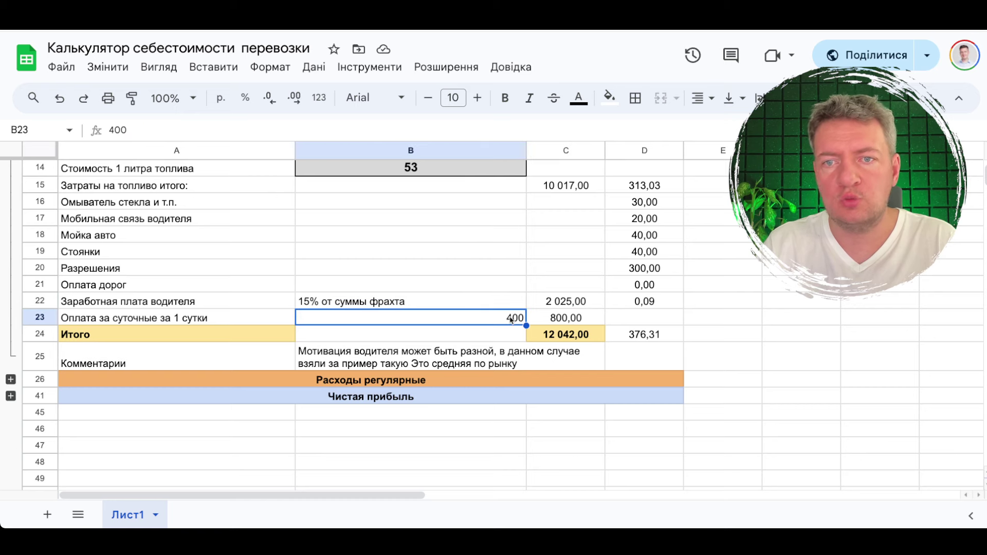
{"action": "scroll", "coordinate": [511, 320], "scroll_direction": "up", "scroll_amount": 5}
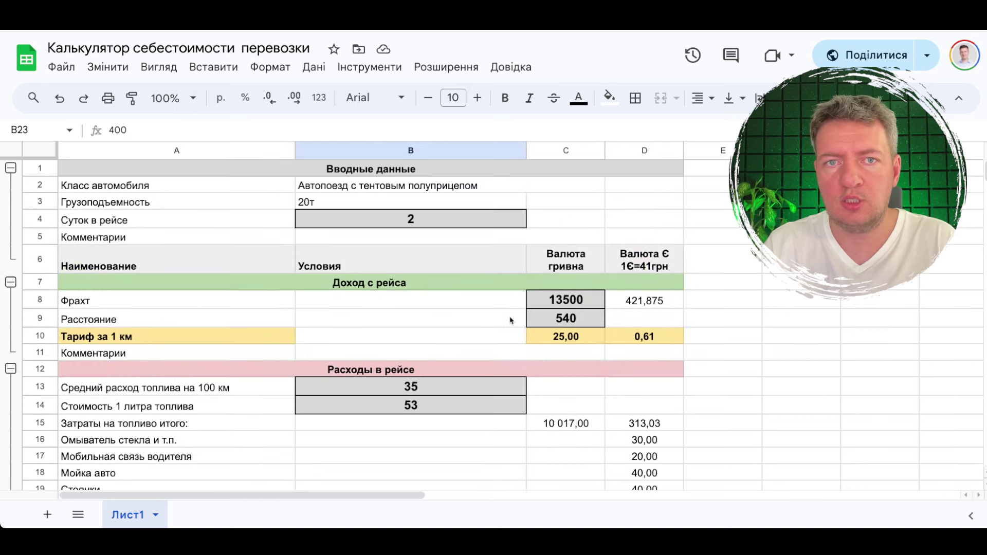
{"action": "left_click", "coordinate": [445, 224]}
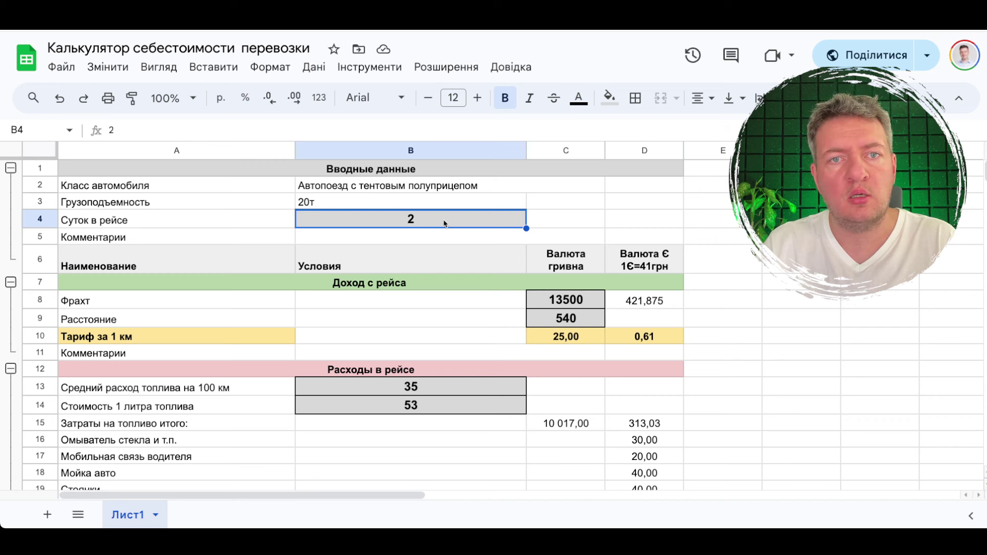
{"action": "scroll", "coordinate": [446, 224], "scroll_direction": "down", "scroll_amount": 7}
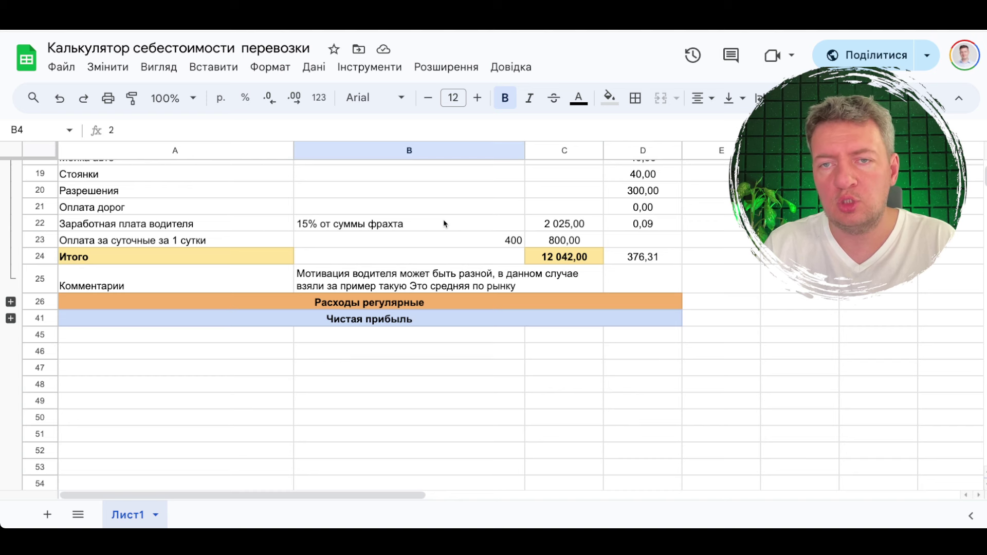
{"action": "left_click", "coordinate": [574, 247]}
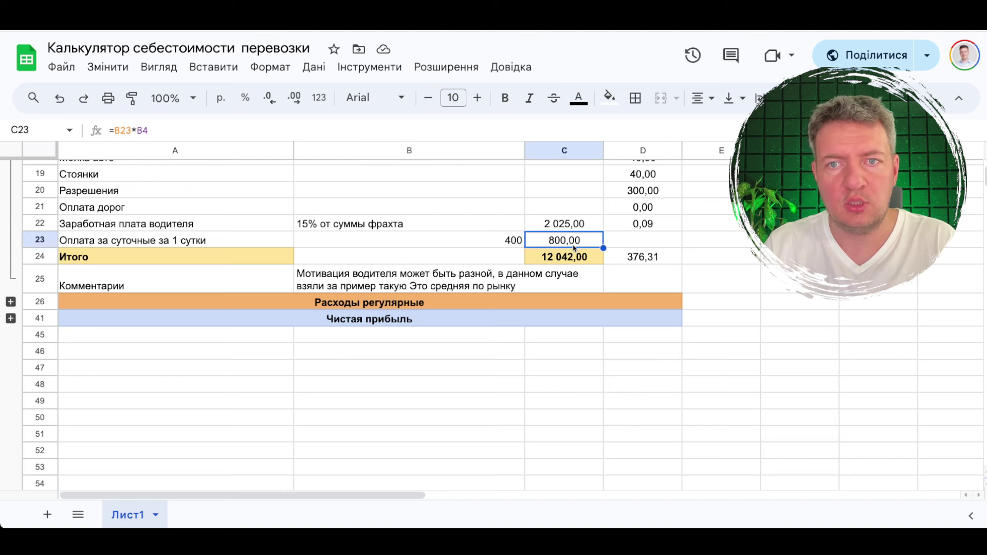
{"action": "left_click", "coordinate": [511, 224]}
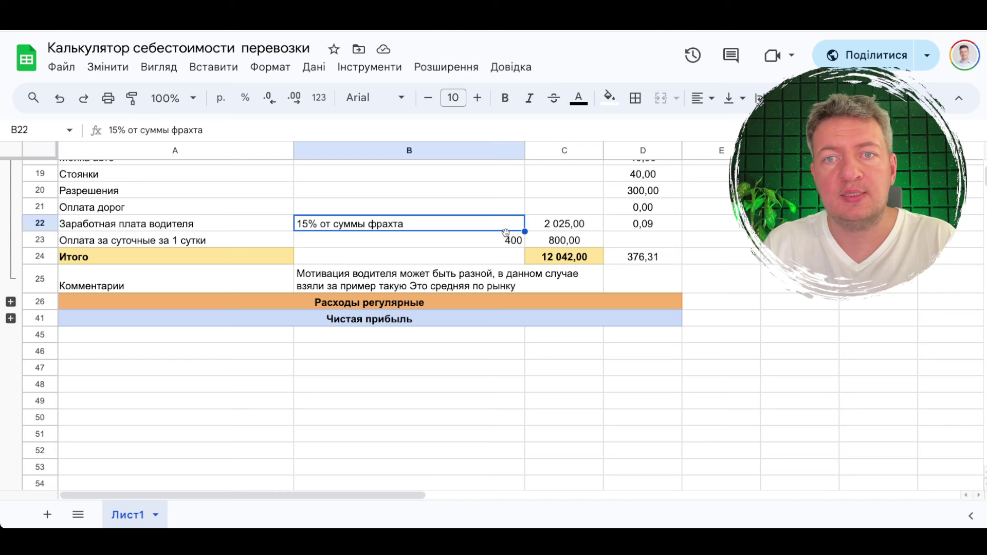
{"action": "left_click", "coordinate": [506, 241]}
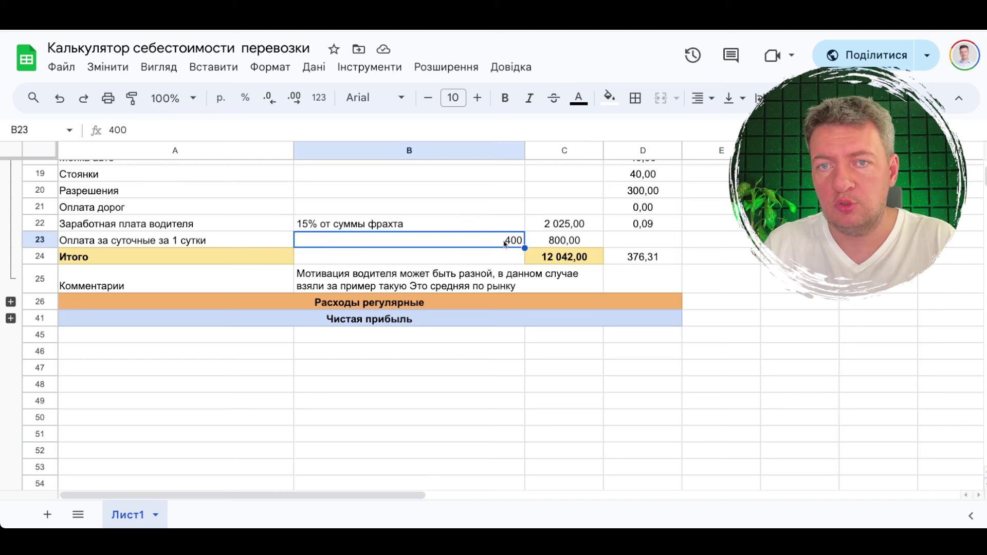
- Check the "Итого" formula of the trip expenses in the hryvnia column against the expense rows above it
{"action": "left_click", "coordinate": [570, 258]}
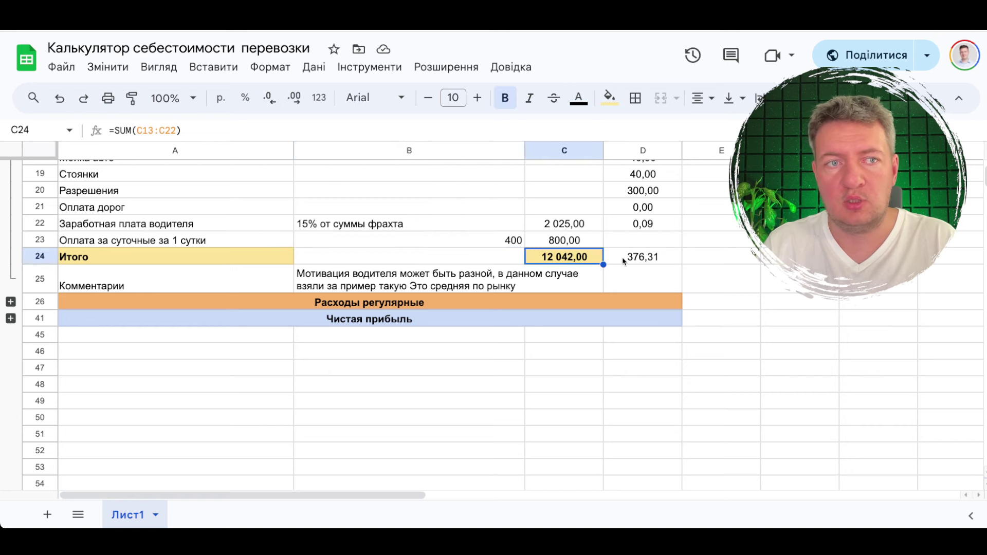
{"action": "scroll", "coordinate": [623, 261], "scroll_direction": "up", "scroll_amount": 5}
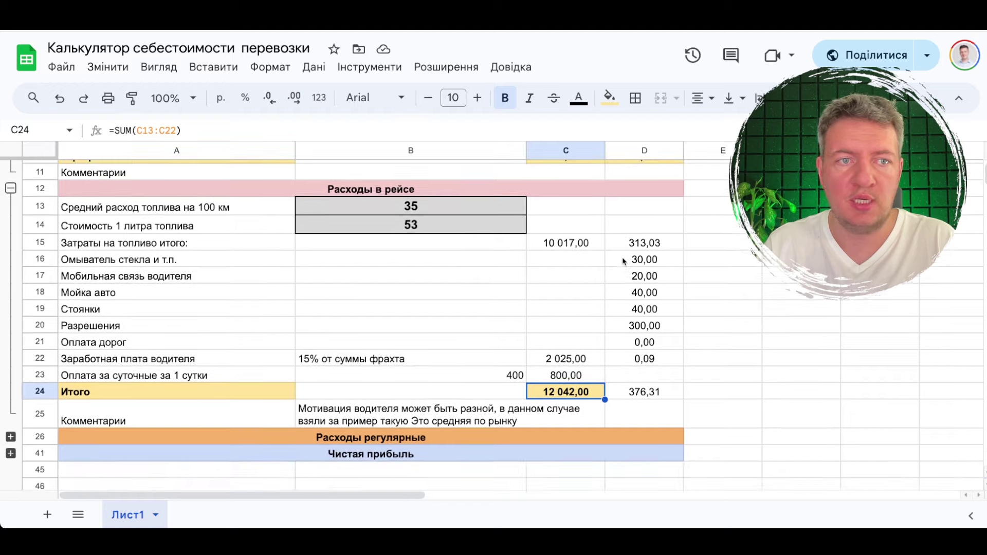
{"action": "scroll", "coordinate": [624, 261], "scroll_direction": "down", "scroll_amount": 1}
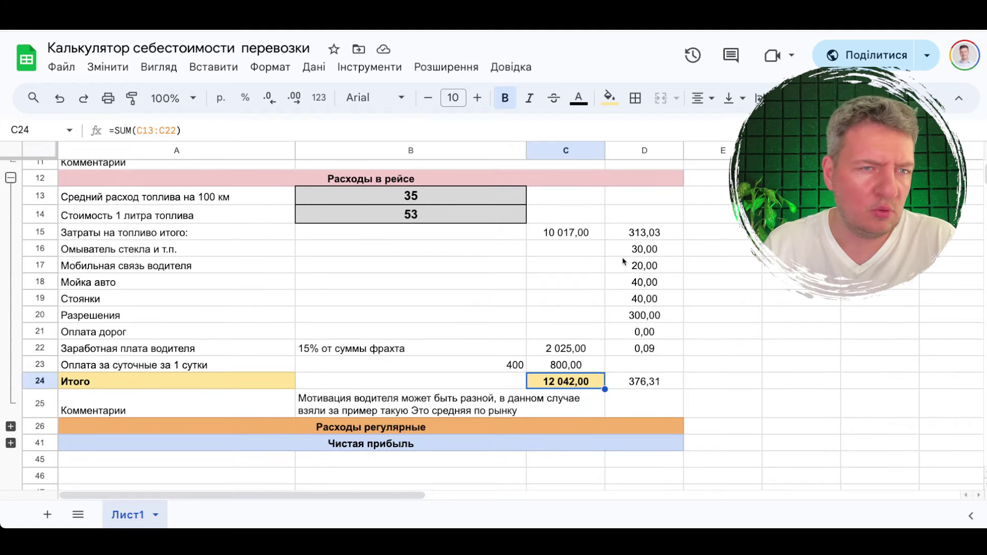
{"action": "scroll", "coordinate": [624, 261], "scroll_direction": "down", "scroll_amount": 4}
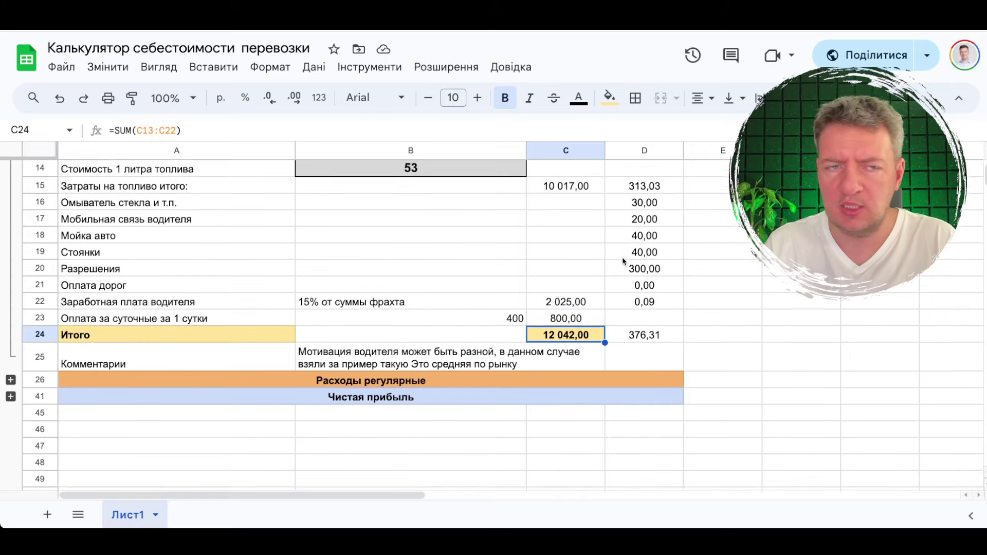
{"action": "scroll", "coordinate": [624, 261], "scroll_direction": "down", "scroll_amount": 1}
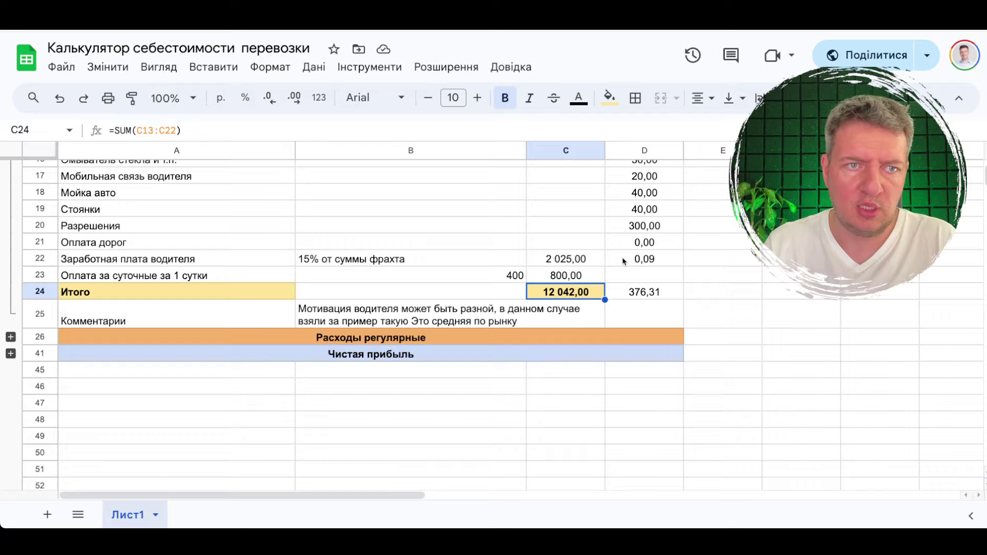
{"action": "scroll", "coordinate": [623, 261], "scroll_direction": "down", "scroll_amount": 4}
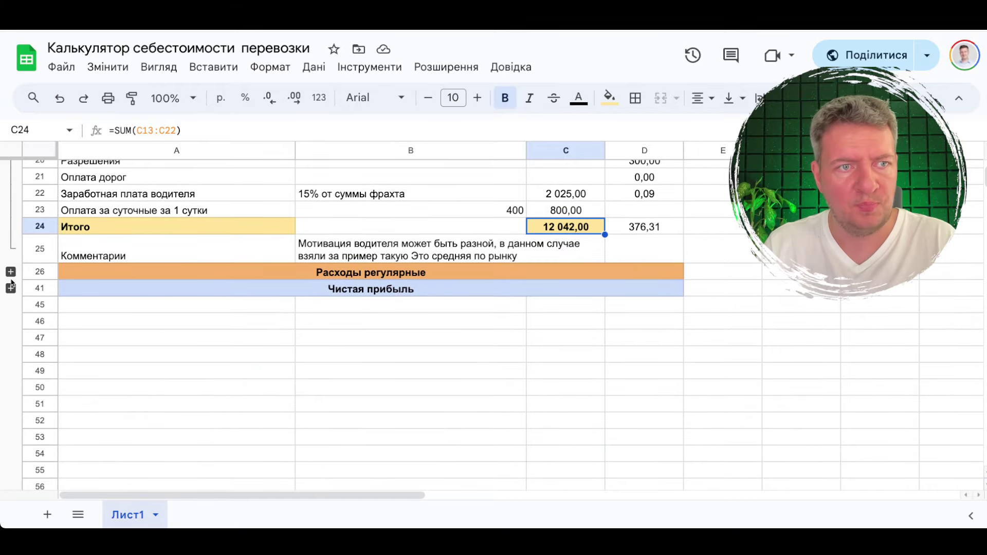
- Expand the "Расходы регулярные" section to review its recurring cost rows
{"action": "left_click", "coordinate": [10, 272]}
{"action": "left_click", "coordinate": [430, 355]}
{"action": "scroll", "coordinate": [429, 362], "scroll_direction": "down", "scroll_amount": 2}
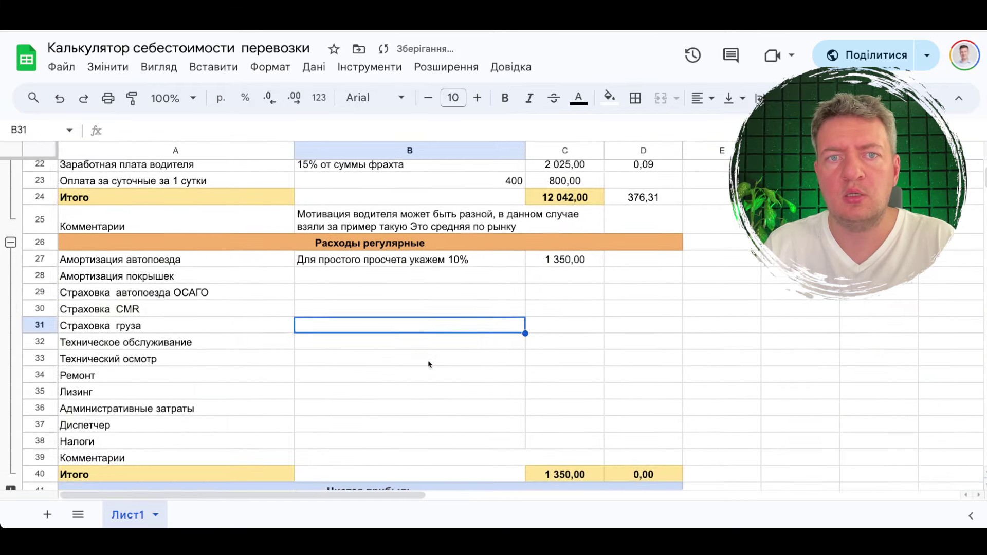
- Review the "Расходы регулярные" rows from "Амортизация автопоезда" down to "Налоги" and the section's "Итого"
{"action": "scroll", "coordinate": [429, 364], "scroll_direction": "down", "scroll_amount": 3}
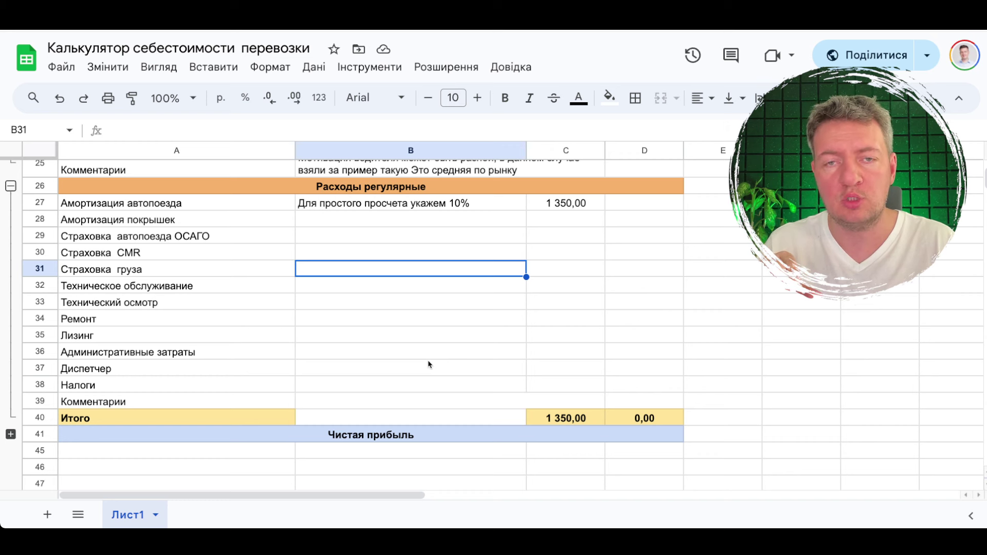
{"action": "scroll", "coordinate": [429, 364], "scroll_direction": "down", "scroll_amount": 3}
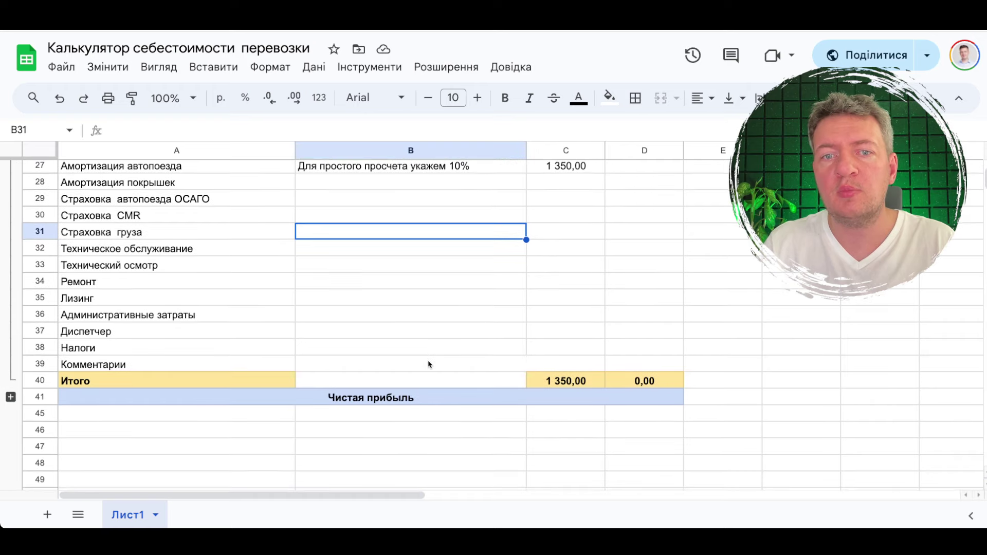
{"action": "scroll", "coordinate": [428, 365], "scroll_direction": "up", "scroll_amount": 2}
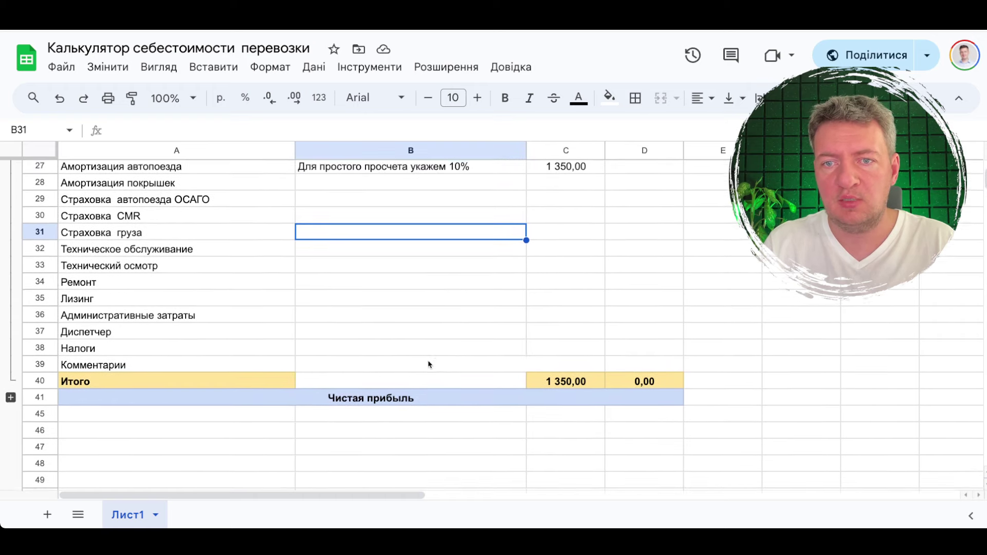
{"action": "scroll", "coordinate": [428, 365], "scroll_direction": "up", "scroll_amount": 1}
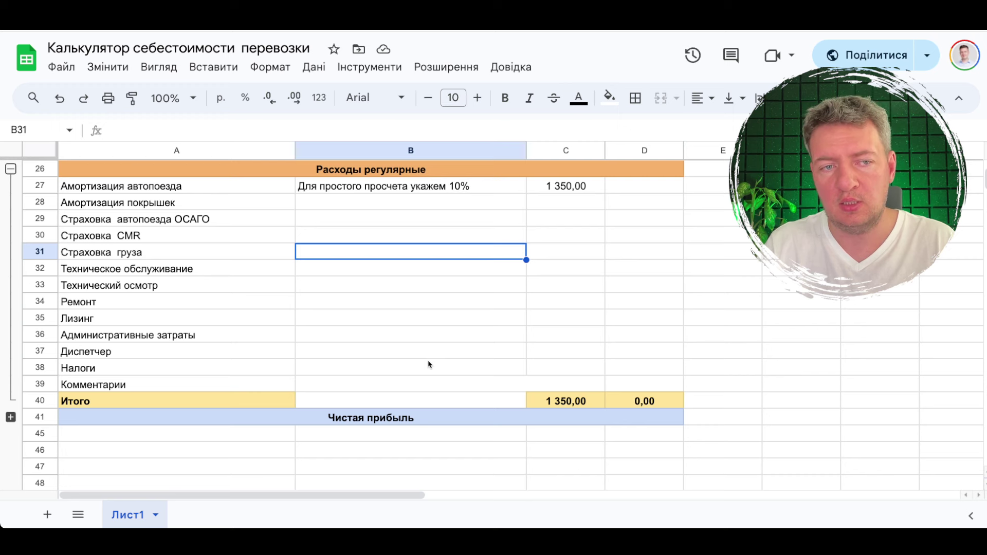
{"action": "scroll", "coordinate": [428, 379], "scroll_direction": "down", "scroll_amount": 5}
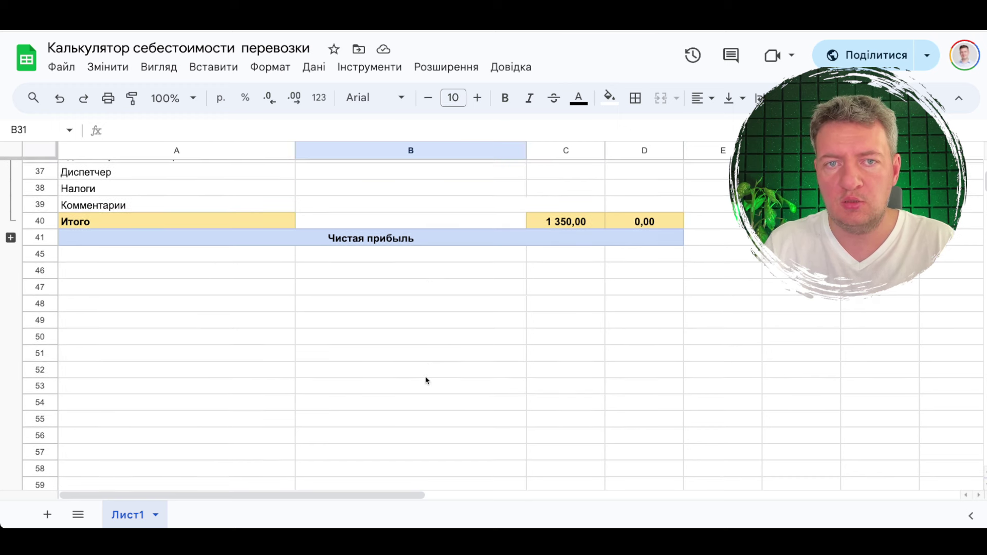
- Recheck the trip's income and the "Расходы в рейсе" rows against the regular expenses section below them
{"action": "scroll", "coordinate": [427, 286], "scroll_direction": "up", "scroll_amount": 6}
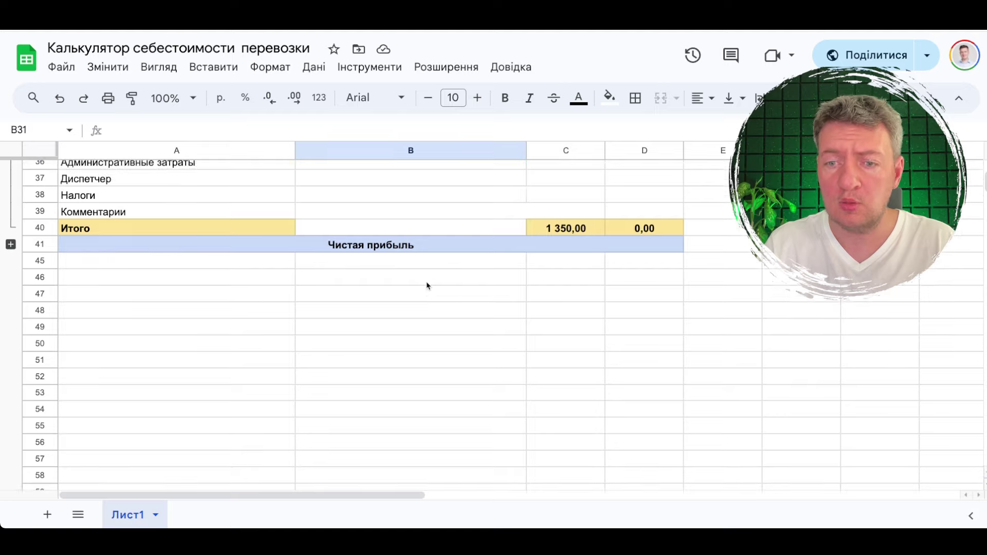
{"action": "scroll", "coordinate": [427, 286], "scroll_direction": "up", "scroll_amount": 10}
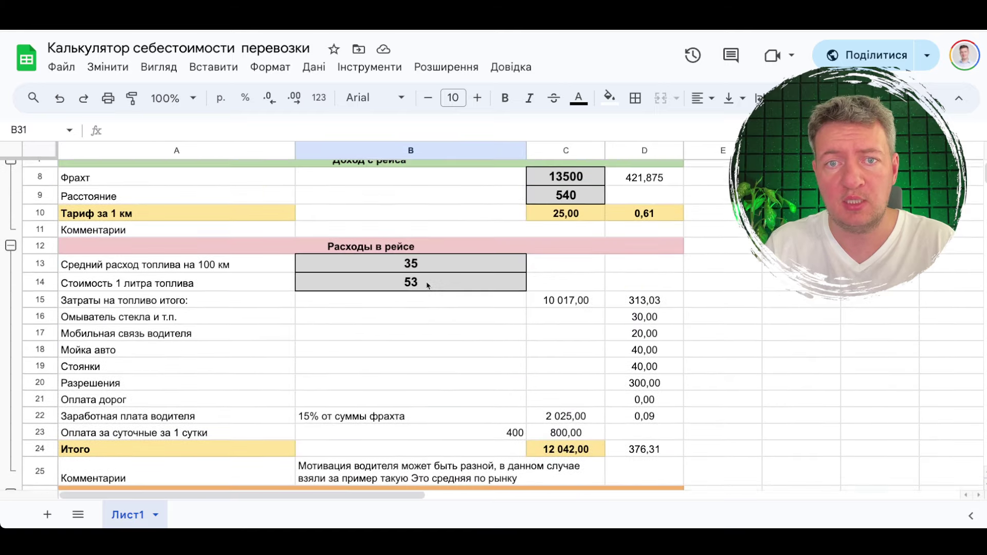
{"action": "scroll", "coordinate": [427, 286], "scroll_direction": "up", "scroll_amount": 1}
{"action": "scroll", "coordinate": [427, 286], "scroll_direction": "down", "scroll_amount": 1}
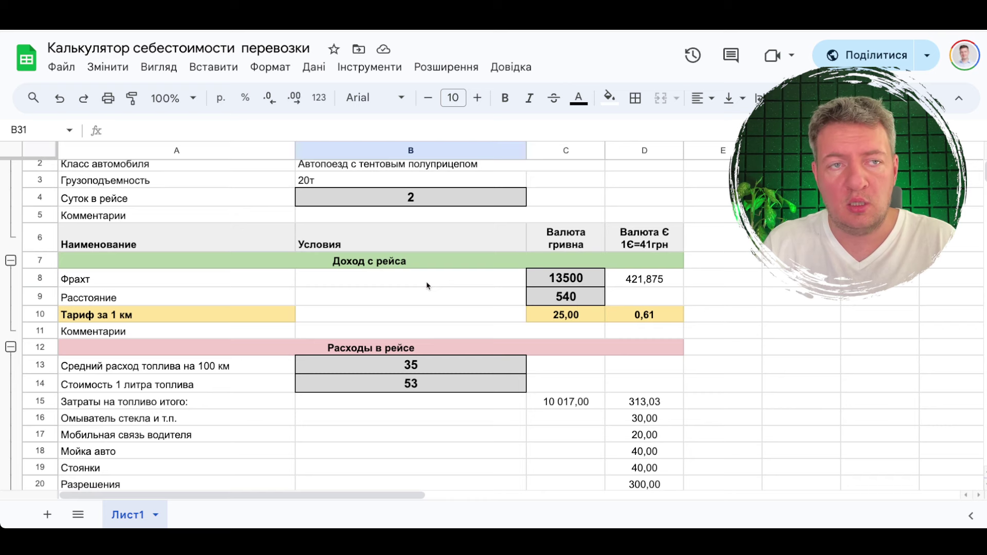
{"action": "scroll", "coordinate": [427, 286], "scroll_direction": "down", "scroll_amount": 2}
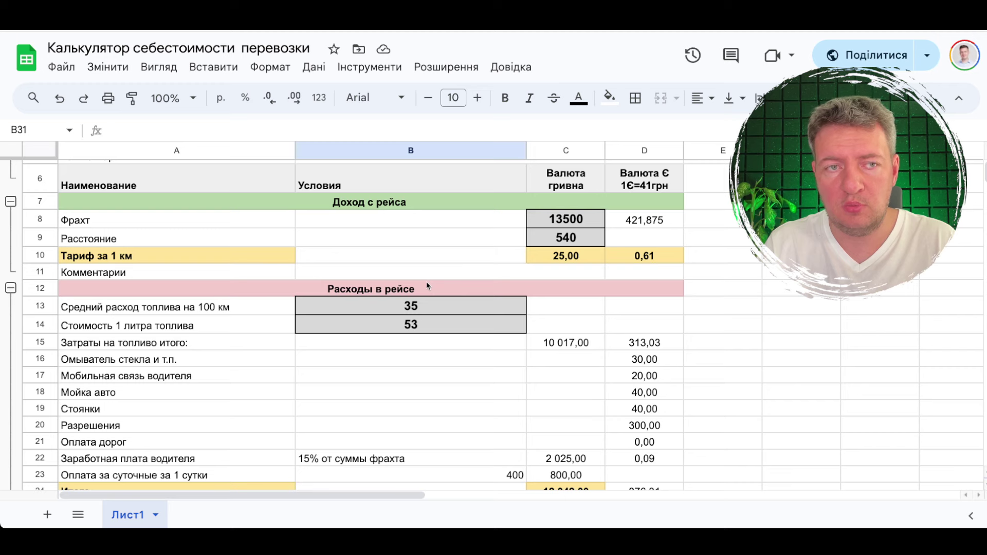
{"action": "scroll", "coordinate": [427, 285], "scroll_direction": "down", "scroll_amount": 3}
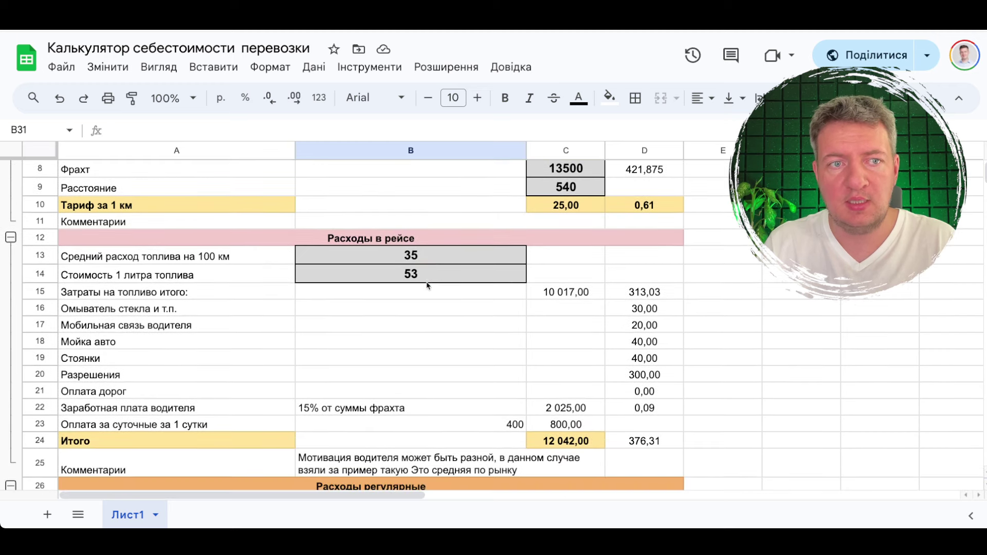
{"action": "scroll", "coordinate": [426, 285], "scroll_direction": "down", "scroll_amount": 1}
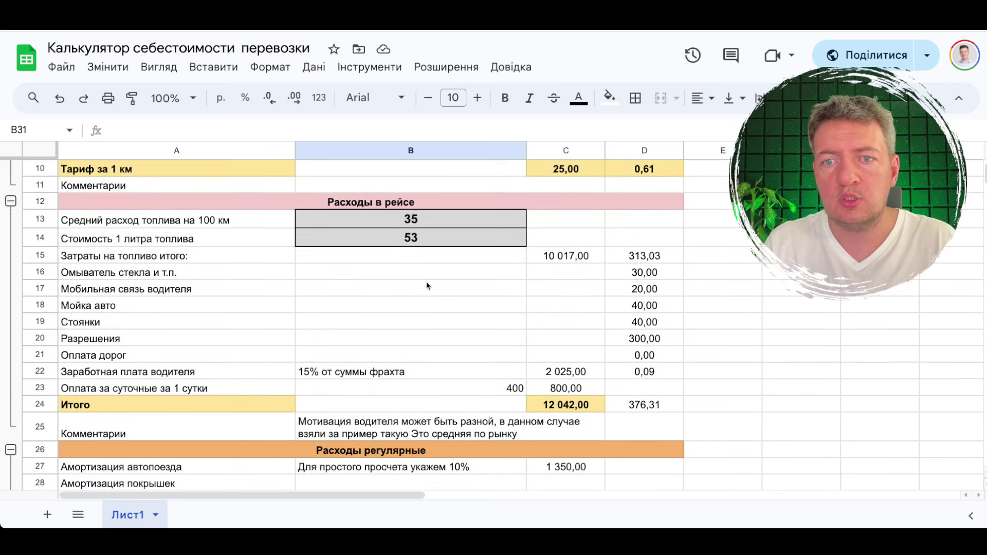
{"action": "scroll", "coordinate": [426, 286], "scroll_direction": "down", "scroll_amount": 4}
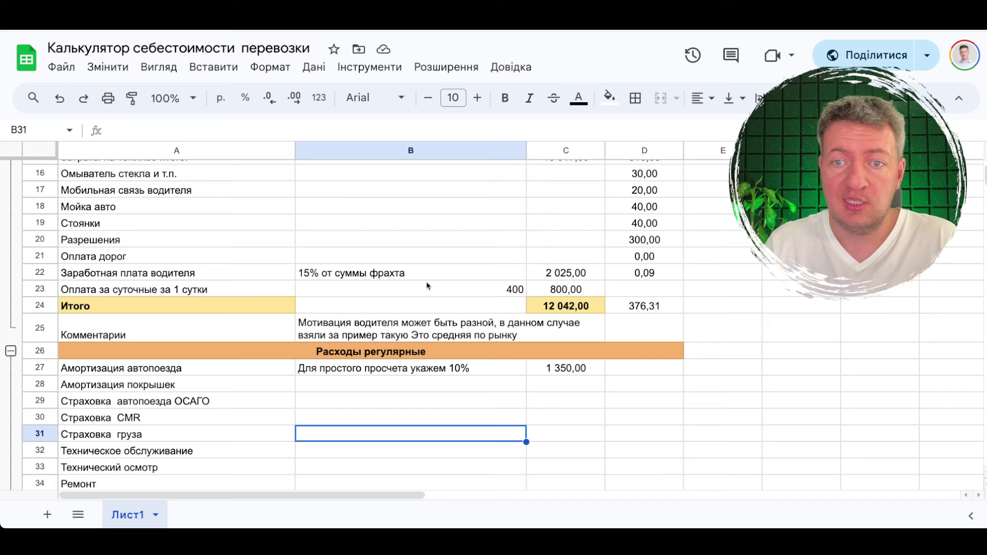
{"action": "scroll", "coordinate": [426, 286], "scroll_direction": "down", "scroll_amount": 1}
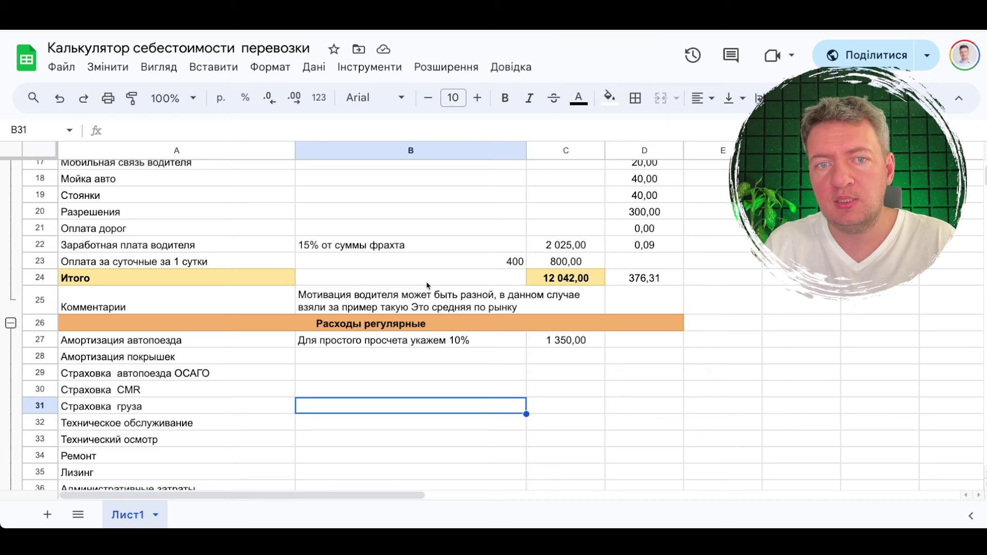
- Expand the "Чистая прибыль" section and inspect the net profit formula in the hryvnia column
{"action": "scroll", "coordinate": [427, 285], "scroll_direction": "down", "scroll_amount": 10}
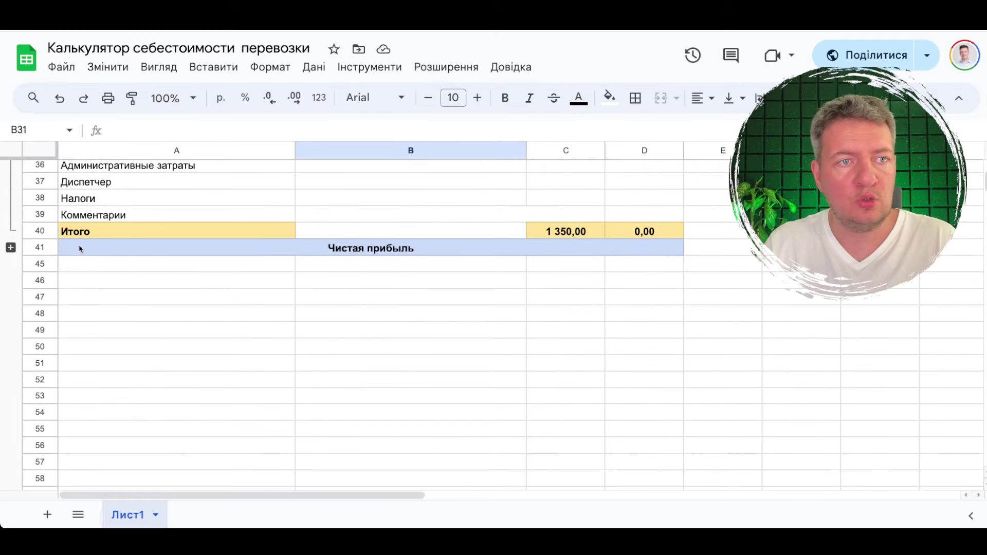
{"action": "left_click", "coordinate": [11, 248]}
{"action": "left_click", "coordinate": [405, 355]}
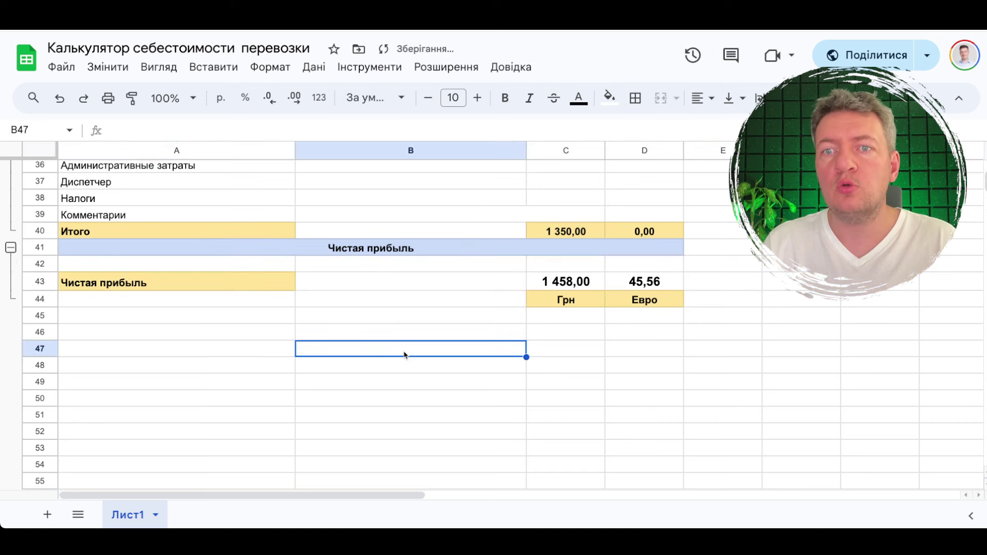
{"action": "left_click", "coordinate": [588, 288]}
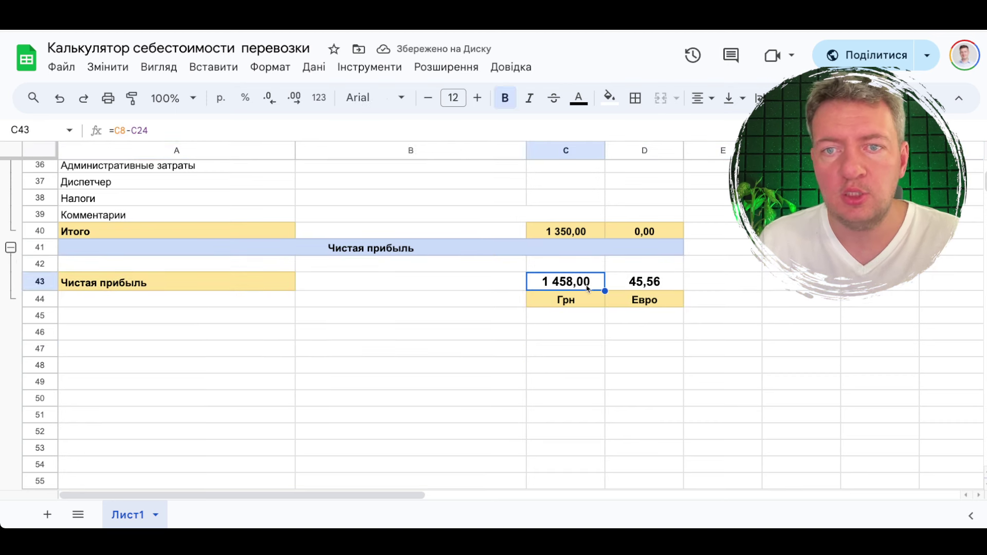
{"action": "left_click", "coordinate": [580, 349]}
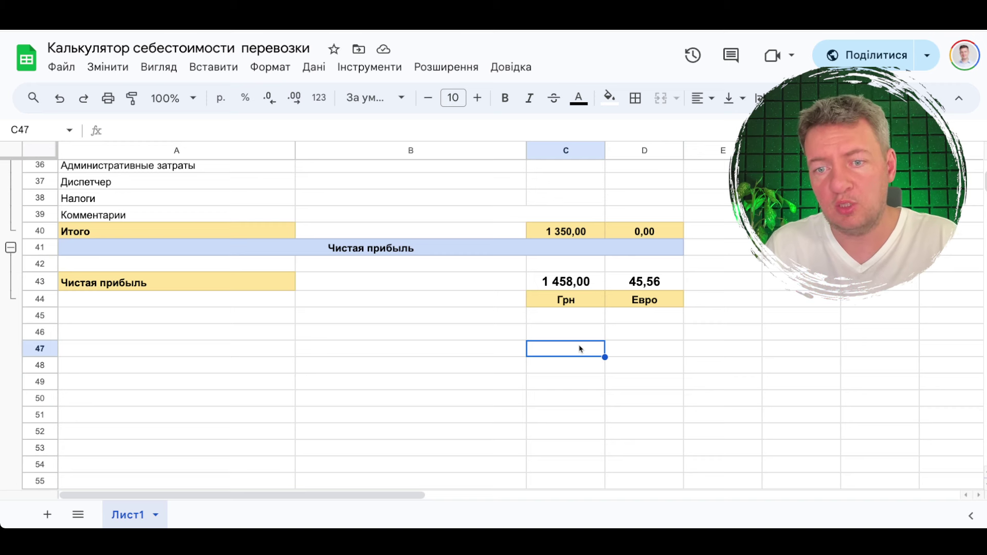
- Switch to the Lardi-Trans cargo search and remove "Киевская обл." from the origin and "Львовская обл." from the destination
{"action": "left_click", "coordinate": [486, 195]}
{"action": "scroll", "coordinate": [487, 196], "scroll_direction": "up", "scroll_amount": 12}
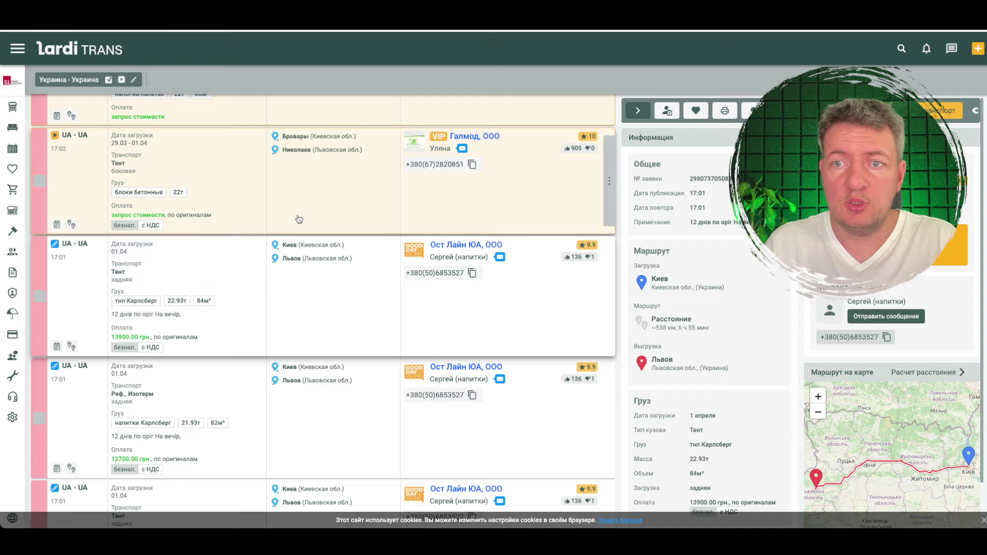
{"action": "scroll", "coordinate": [298, 220], "scroll_direction": "up", "scroll_amount": 7}
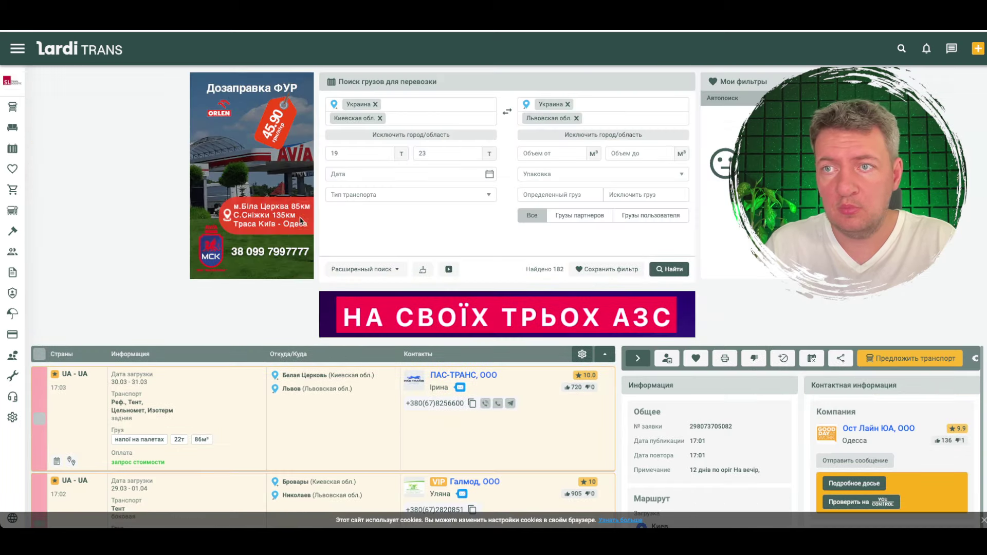
{"action": "left_click", "coordinate": [380, 119]}
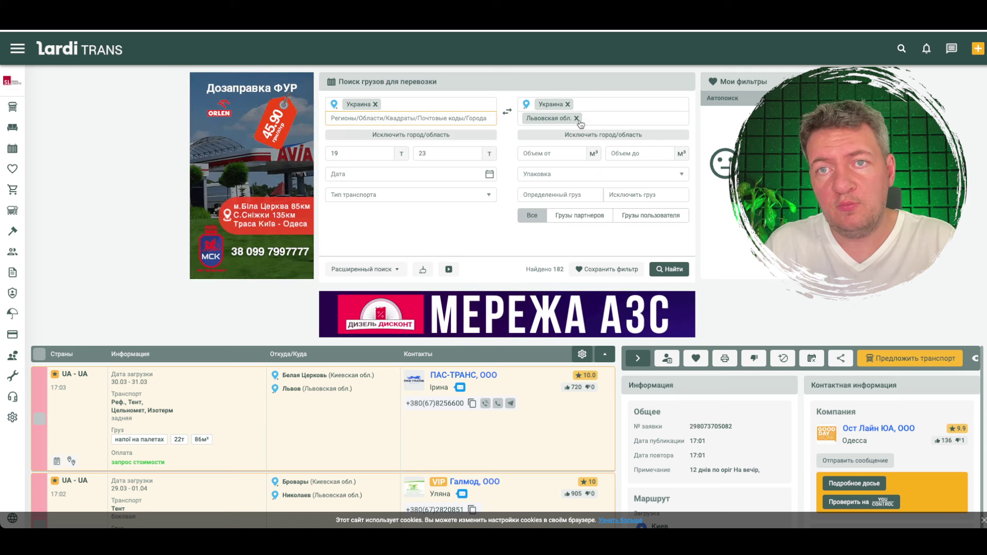
{"action": "left_click", "coordinate": [577, 119]}
- Set the origin region of the cargo search to "Львовская обл."
{"action": "left_click", "coordinate": [468, 120]}
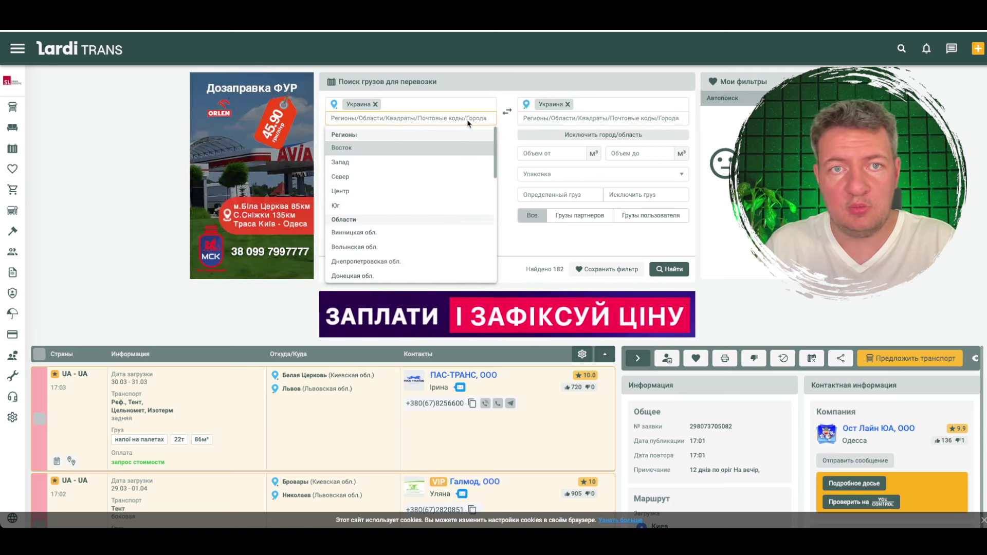
{"action": "left_click", "coordinate": [468, 119]}
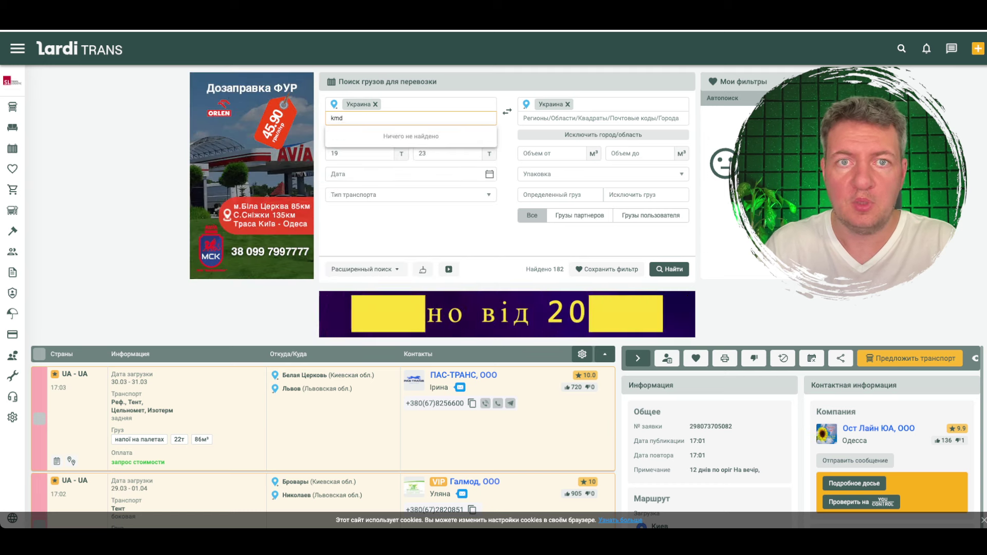
{"action": "left_click", "coordinate": [468, 119]}
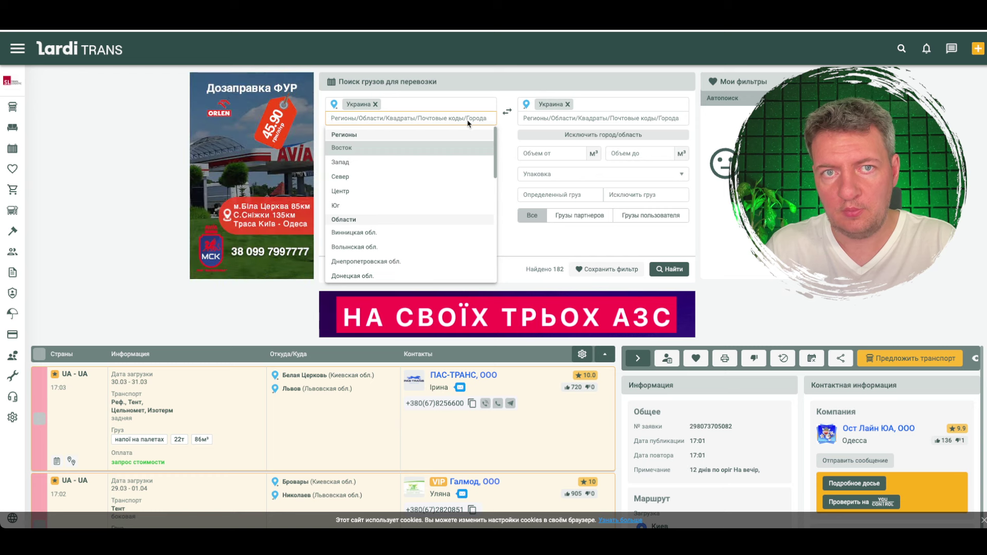
{"action": "type", "text": "ль"}
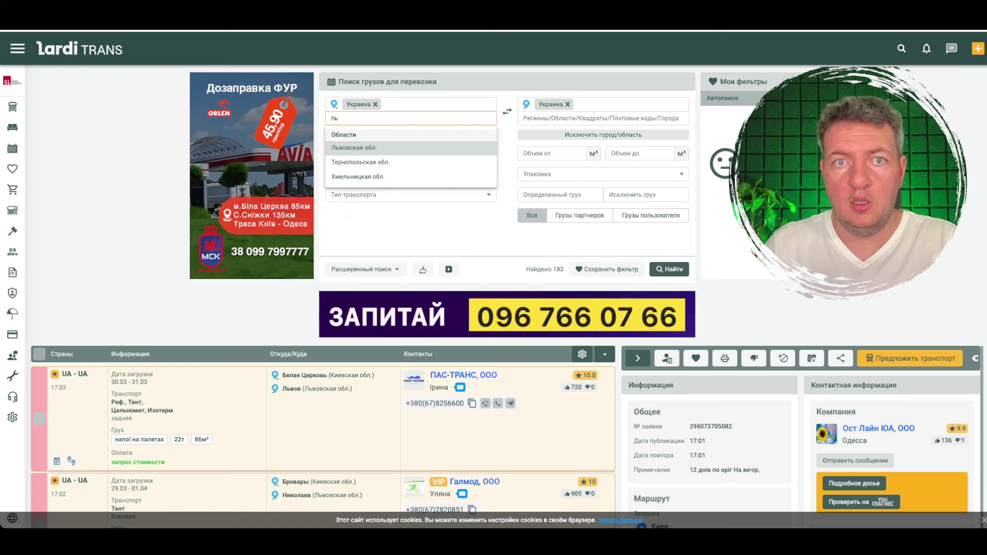
{"action": "key", "text": "Return"}
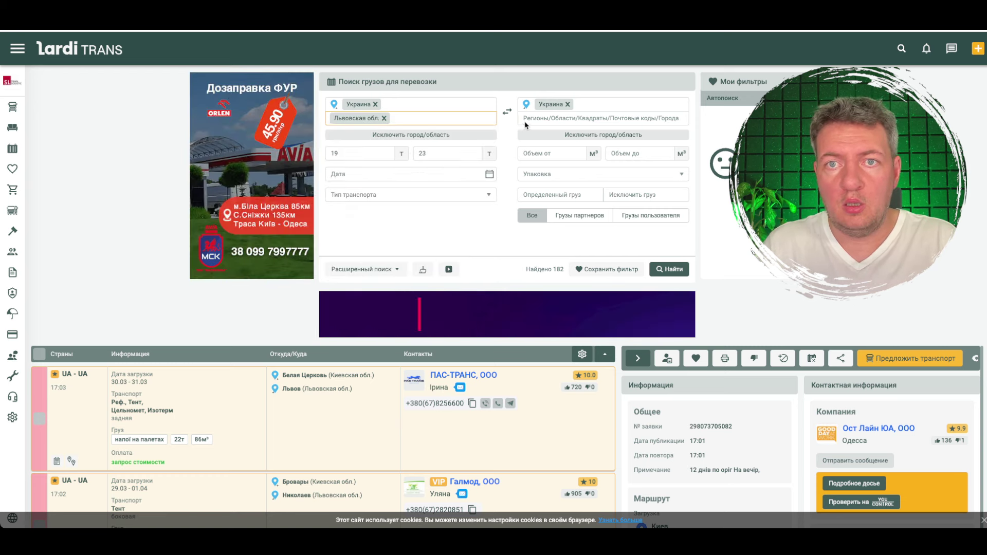
- Set the destination region to "Киевская обл." and run the cargo search
{"action": "left_click", "coordinate": [556, 119]}
{"action": "scroll", "coordinate": [562, 227], "scroll_direction": "down", "scroll_amount": 3}
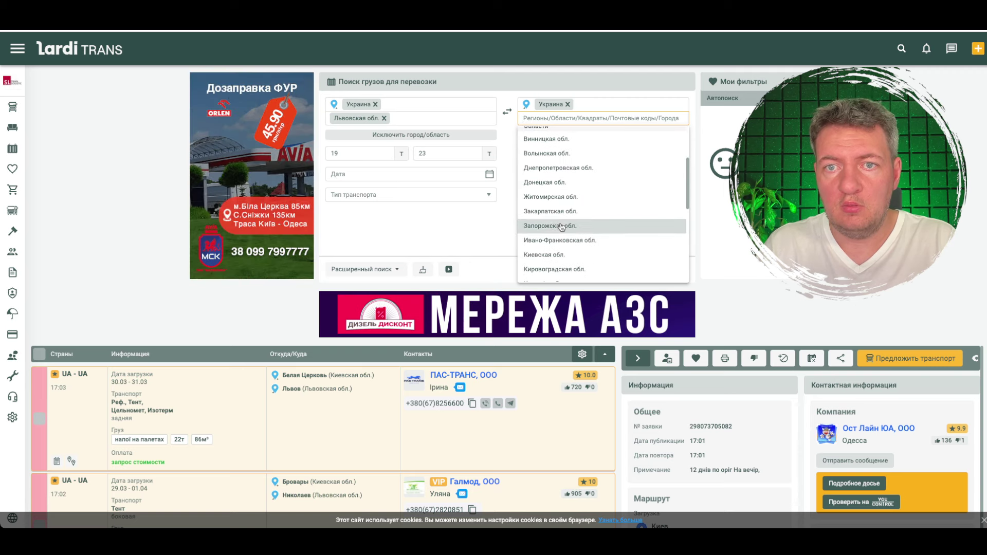
{"action": "left_click", "coordinate": [566, 222]}
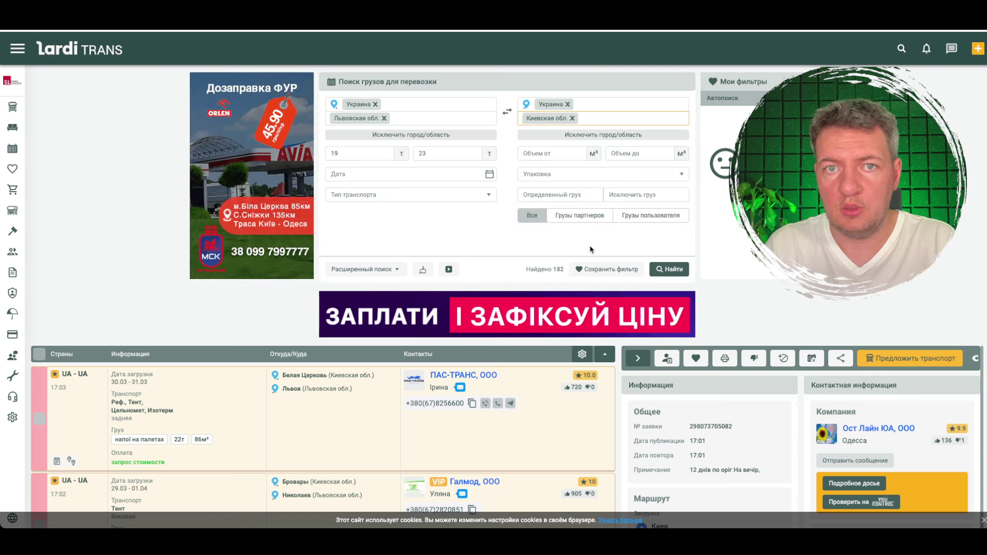
{"action": "left_click", "coordinate": [671, 269]}
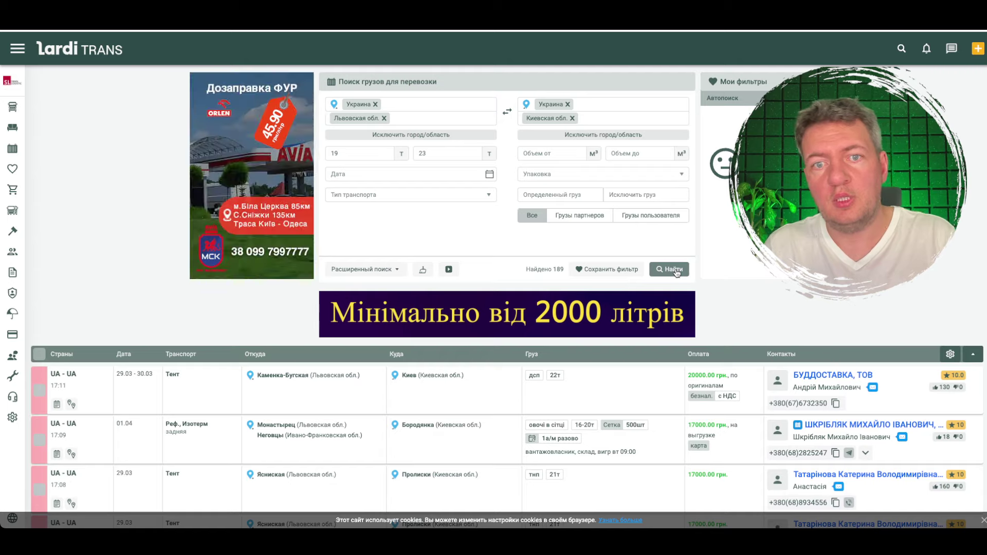
- Examine the payment rates offered for return loads from the Lviv region to the Kyiv region across the first results page
{"action": "scroll", "coordinate": [599, 242], "scroll_direction": "down", "scroll_amount": 3}
{"action": "scroll", "coordinate": [599, 242], "scroll_direction": "down", "scroll_amount": 3}
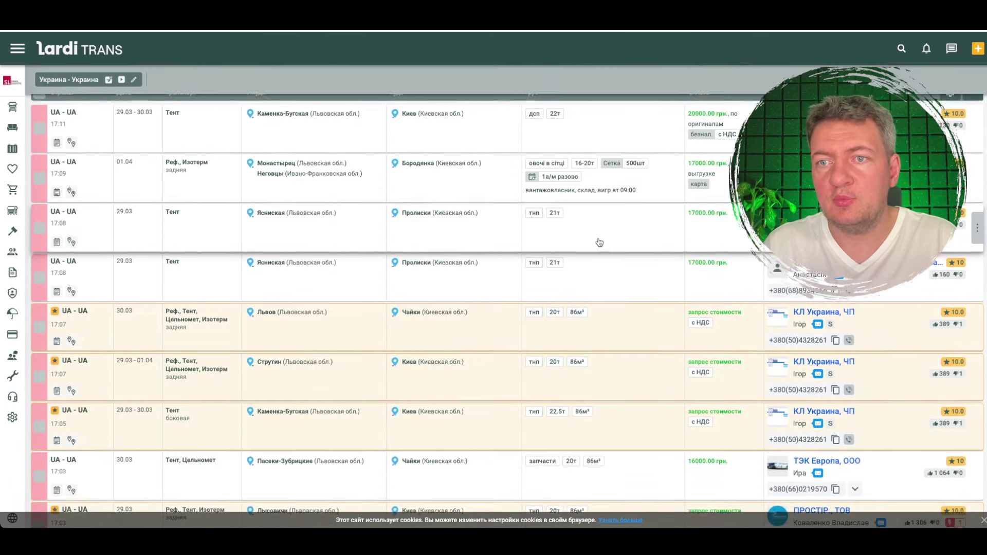
{"action": "scroll", "coordinate": [599, 242], "scroll_direction": "down", "scroll_amount": 2}
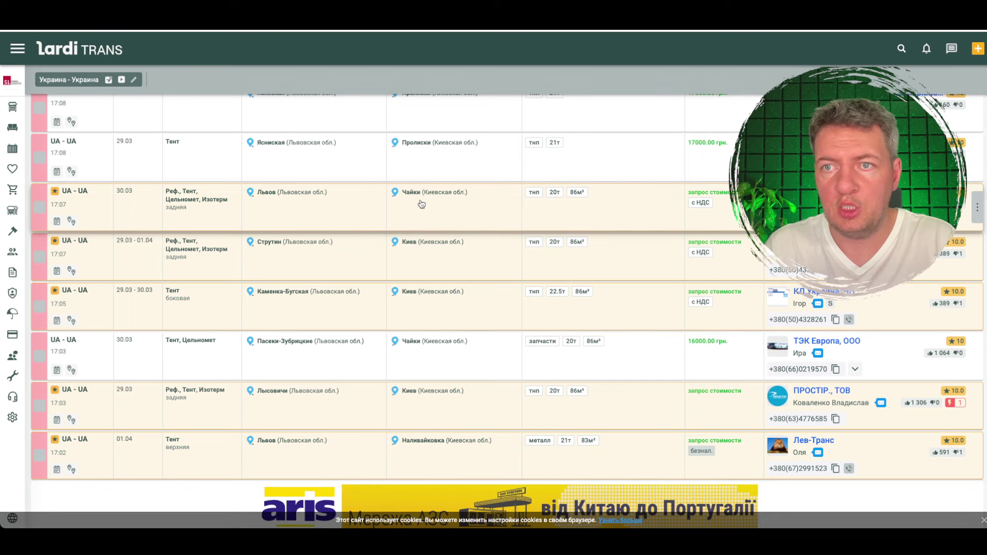
{"action": "scroll", "coordinate": [670, 230], "scroll_direction": "down", "scroll_amount": 2}
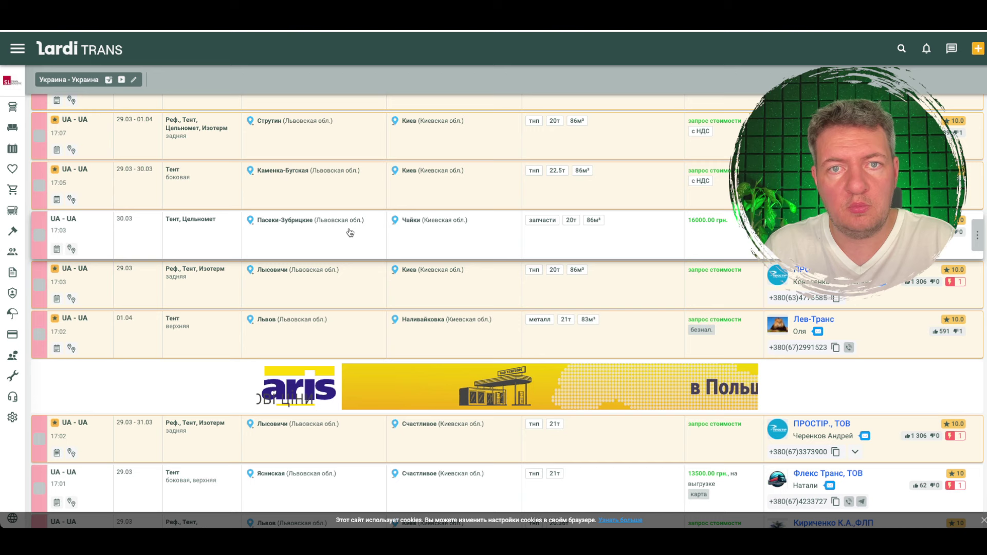
{"action": "scroll", "coordinate": [720, 238], "scroll_direction": "down", "scroll_amount": 2}
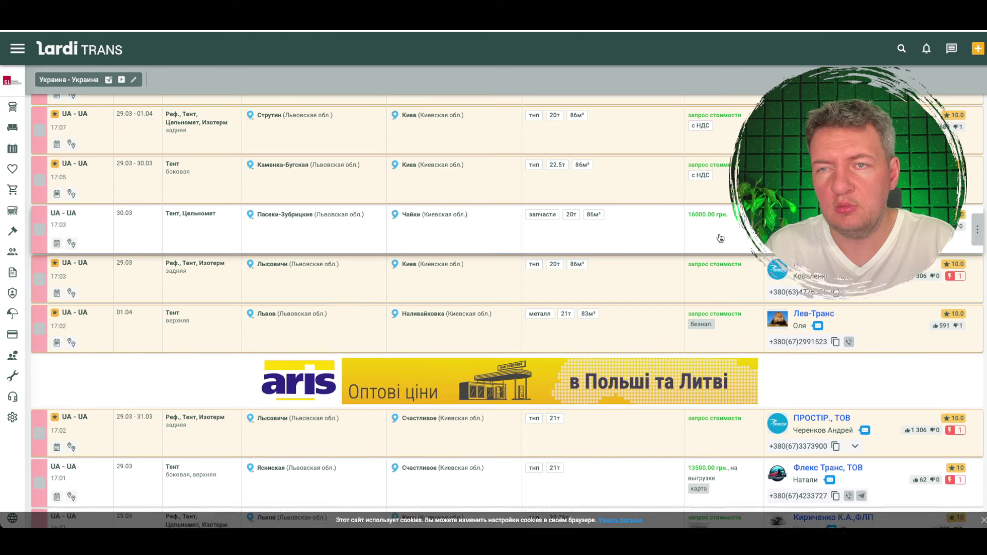
{"action": "scroll", "coordinate": [721, 237], "scroll_direction": "down", "scroll_amount": 2}
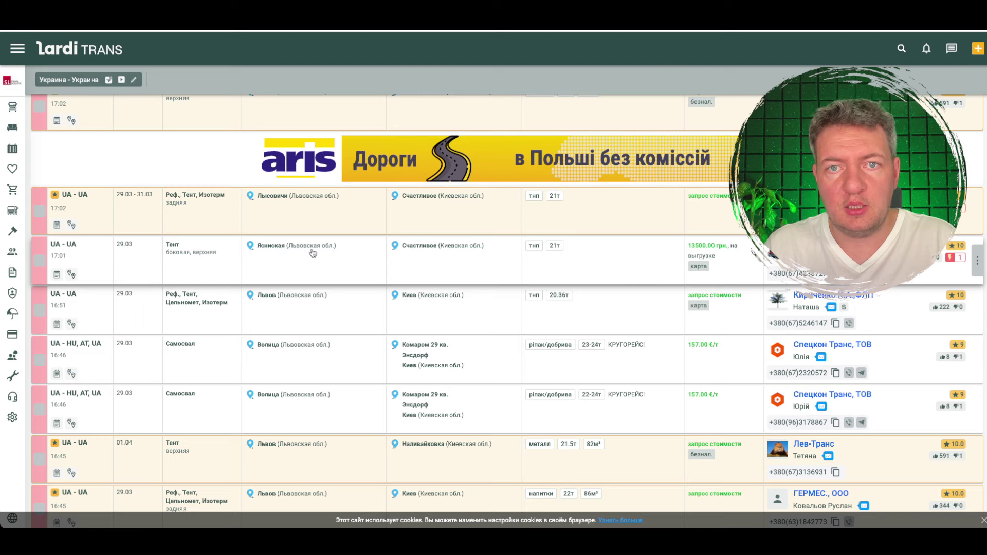
{"action": "scroll", "coordinate": [720, 257], "scroll_direction": "down", "scroll_amount": 3}
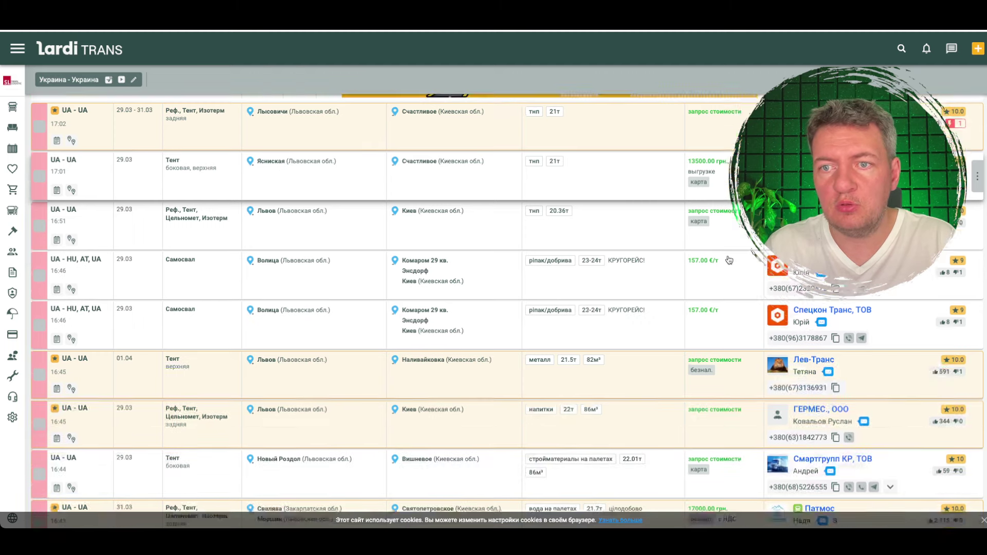
{"action": "scroll", "coordinate": [729, 260], "scroll_direction": "down", "scroll_amount": 1}
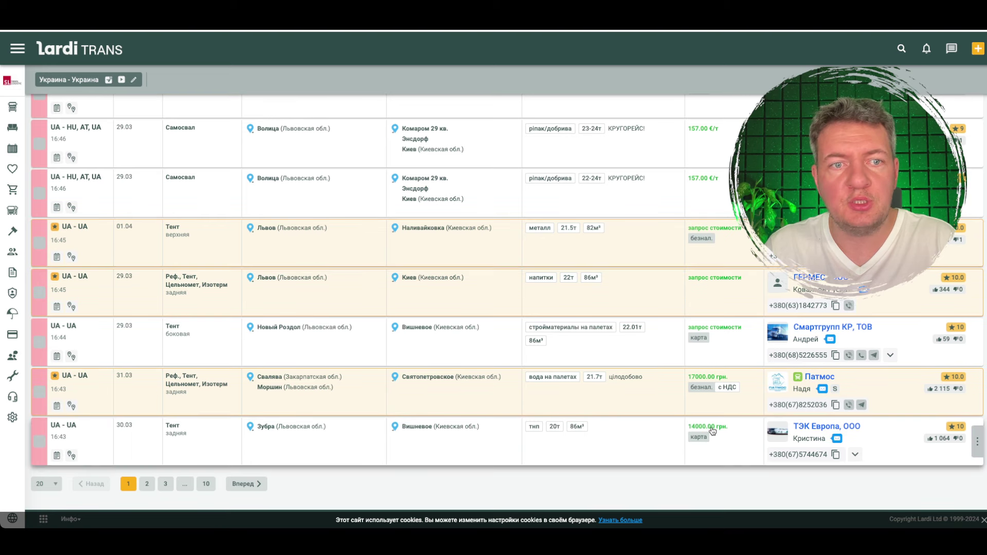
- Recheck the payment rates of the most recent Lviv–Kyiv loads at the beginning of the search results
{"action": "scroll", "coordinate": [719, 381], "scroll_direction": "up", "scroll_amount": 15}
{"action": "scroll", "coordinate": [719, 380], "scroll_direction": "down", "scroll_amount": 4}
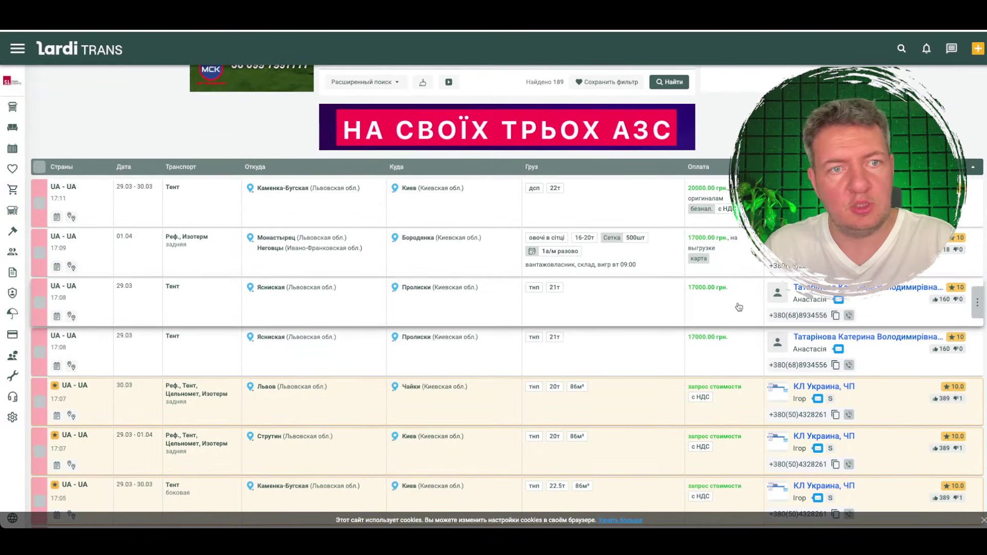
{"action": "scroll", "coordinate": [739, 307], "scroll_direction": "down", "scroll_amount": 1}
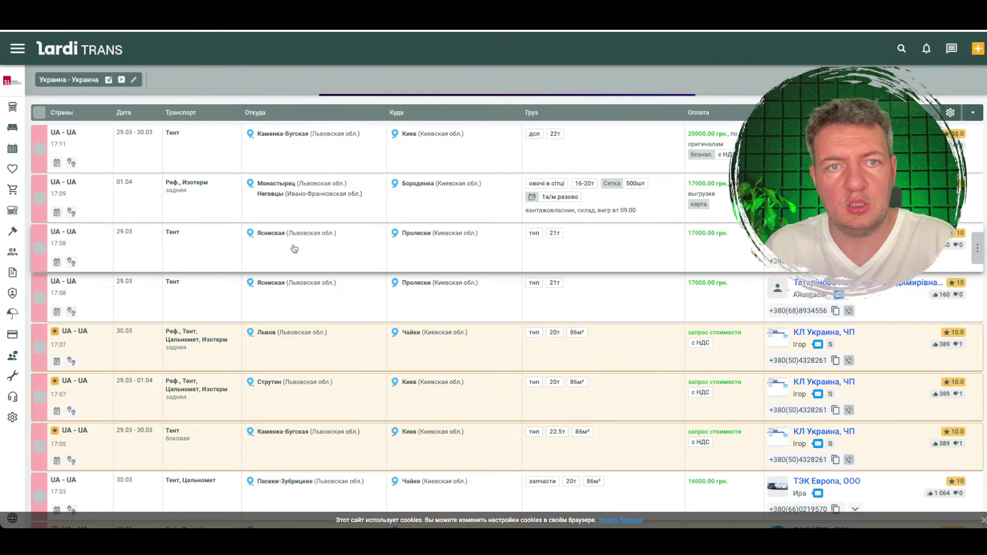
{"action": "scroll", "coordinate": [707, 256], "scroll_direction": "down", "scroll_amount": 1}
{"action": "scroll", "coordinate": [707, 256], "scroll_direction": "down", "scroll_amount": 1}
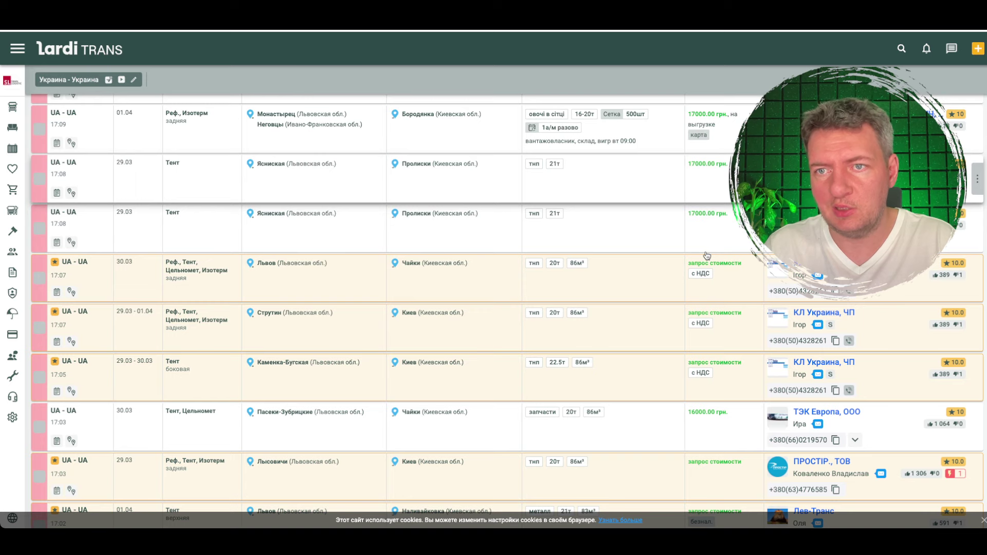
{"action": "scroll", "coordinate": [706, 255], "scroll_direction": "up", "scroll_amount": 1}
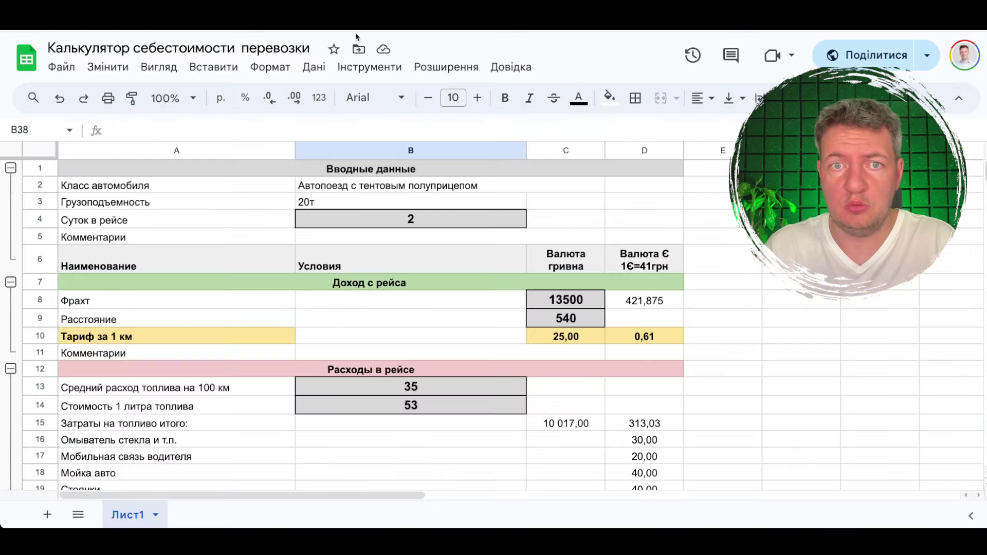
- Switch to the cost calculator spreadsheet and set the number of days in the trip to 4
{"action": "left_click", "coordinate": [464, 219]}
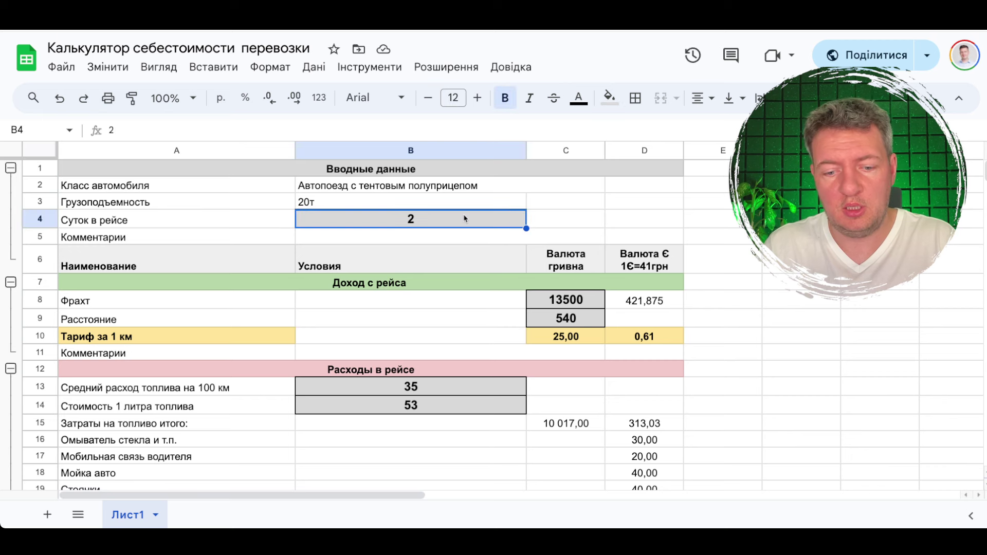
{"action": "type", "text": "4"}
{"action": "left_click", "coordinate": [624, 242]}
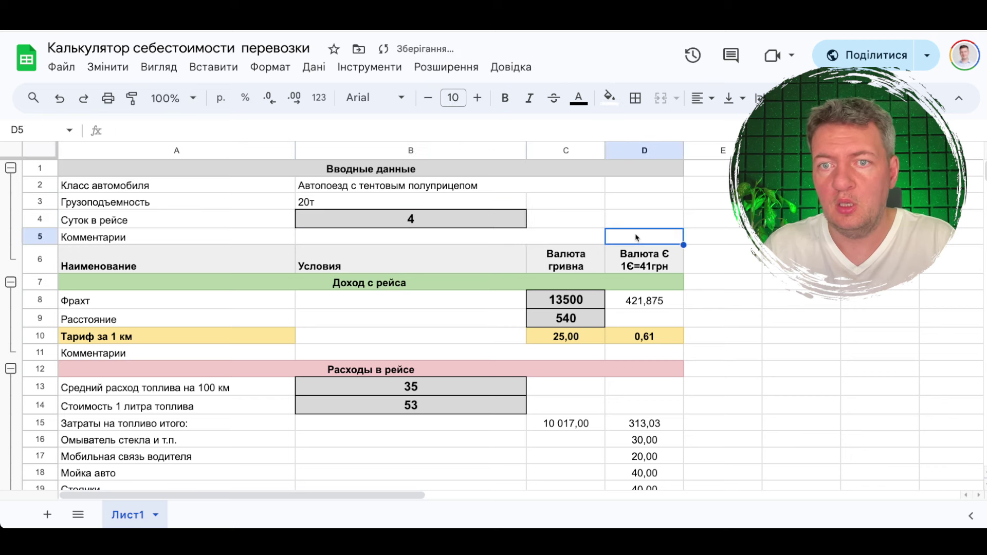
- Set the trip's freight to 29500 hryvnias and the distance to 1100 km
{"action": "left_click", "coordinate": [574, 307]}
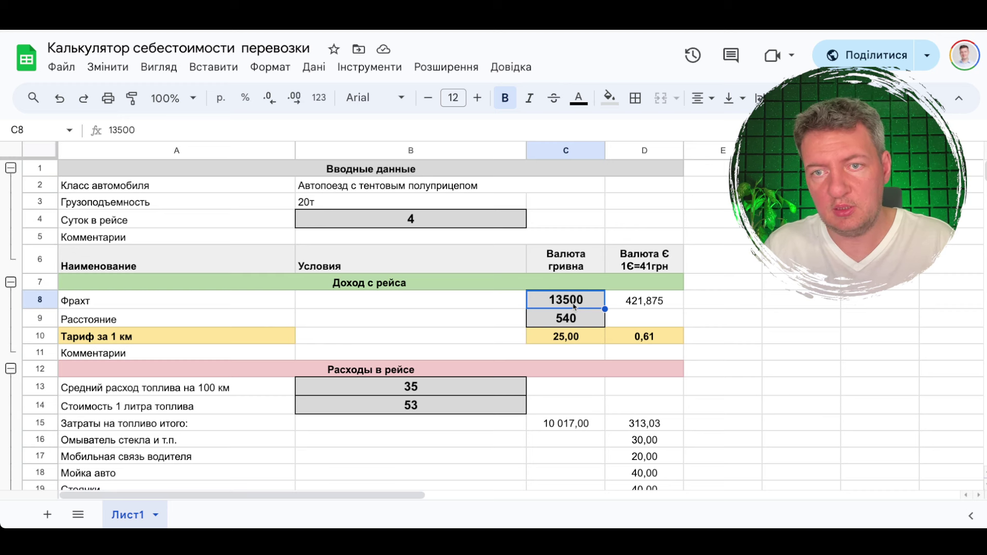
{"action": "type", "text": "295"}
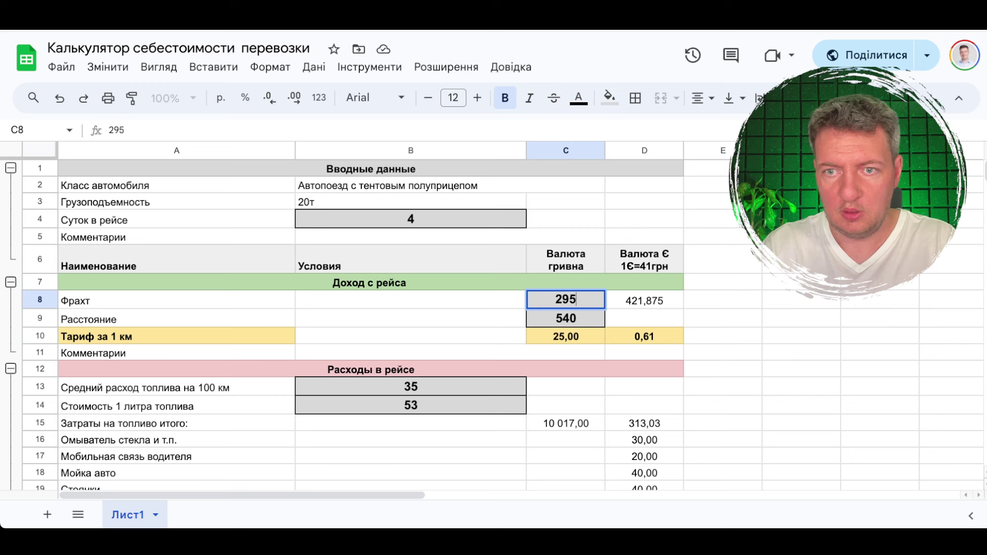
{"action": "type", "text": "00"}
{"action": "key", "text": "Return"}
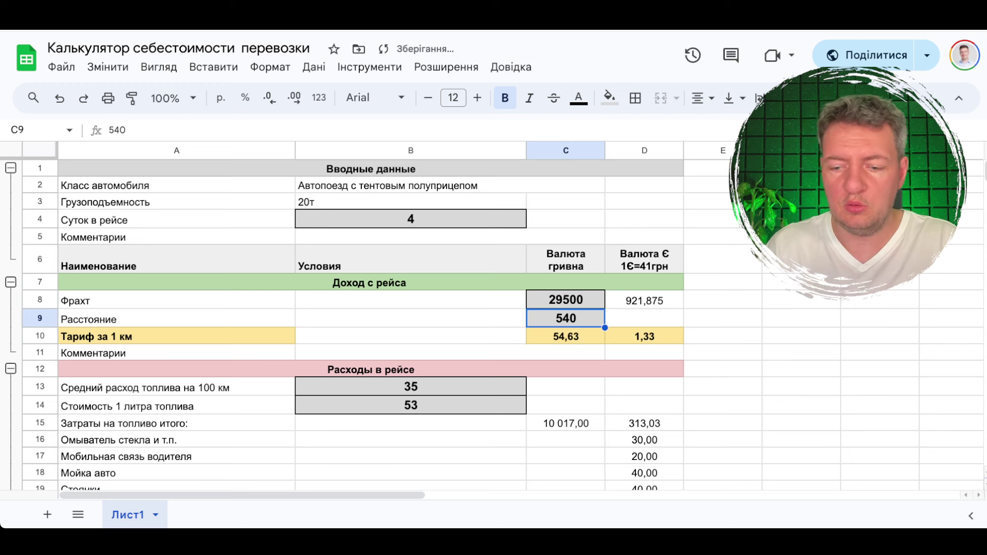
{"action": "type", "text": "1100"}
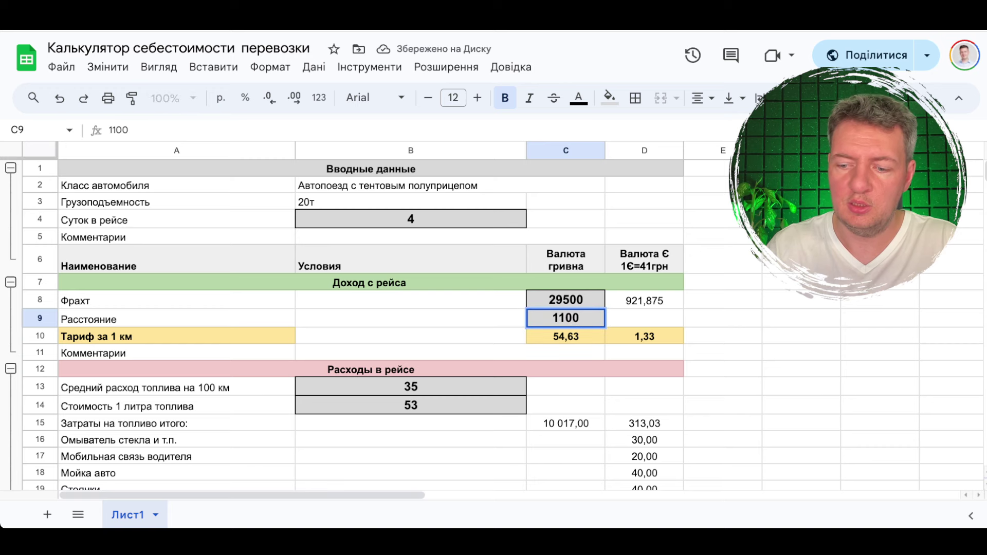
{"action": "key", "text": "Return"}
- Check the freight income in euros and review the fuel and other trip expenses
{"action": "left_click", "coordinate": [682, 301]}
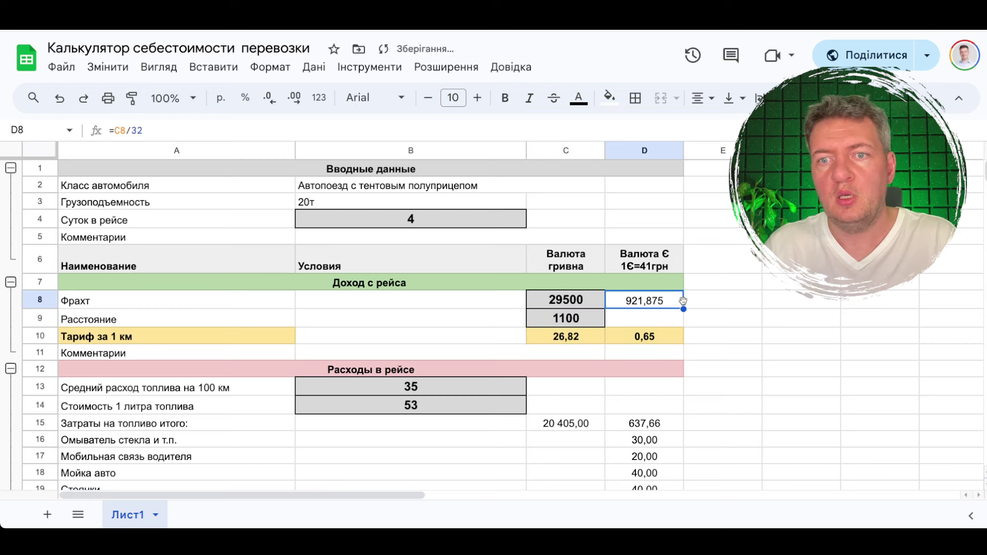
{"action": "scroll", "coordinate": [683, 301], "scroll_direction": "down", "scroll_amount": 3}
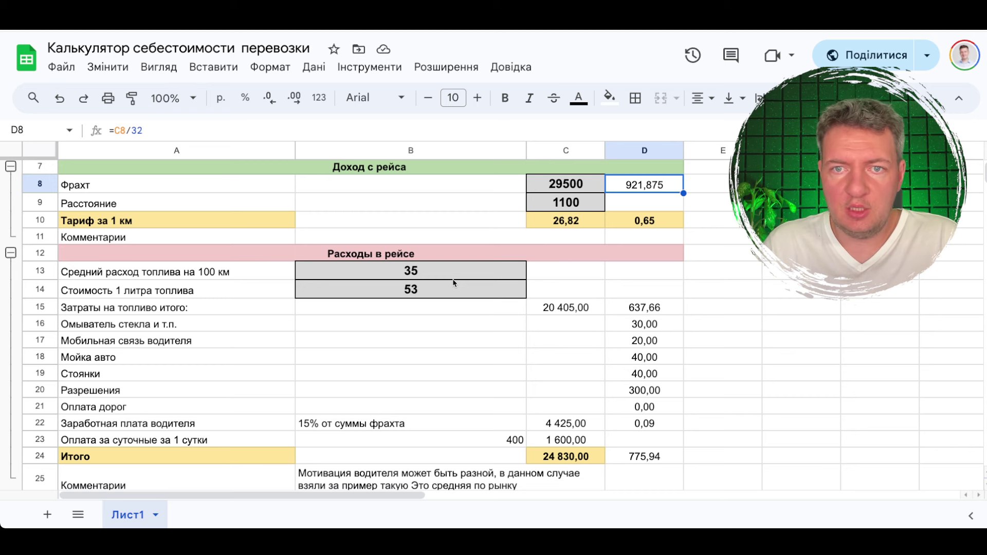
{"action": "left_click", "coordinate": [602, 291]}
{"action": "scroll", "coordinate": [604, 290], "scroll_direction": "down", "scroll_amount": 3}
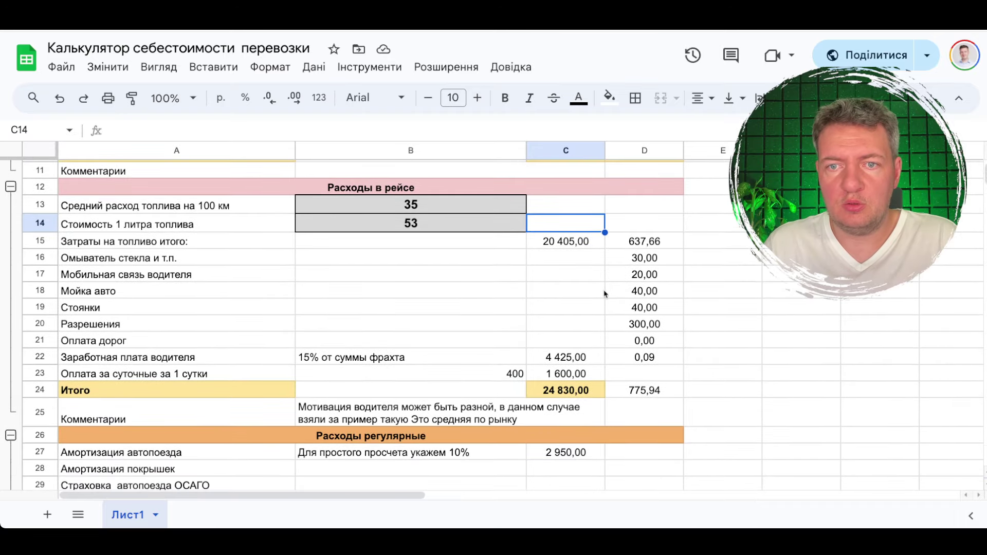
{"action": "scroll", "coordinate": [604, 293], "scroll_direction": "down", "scroll_amount": 3}
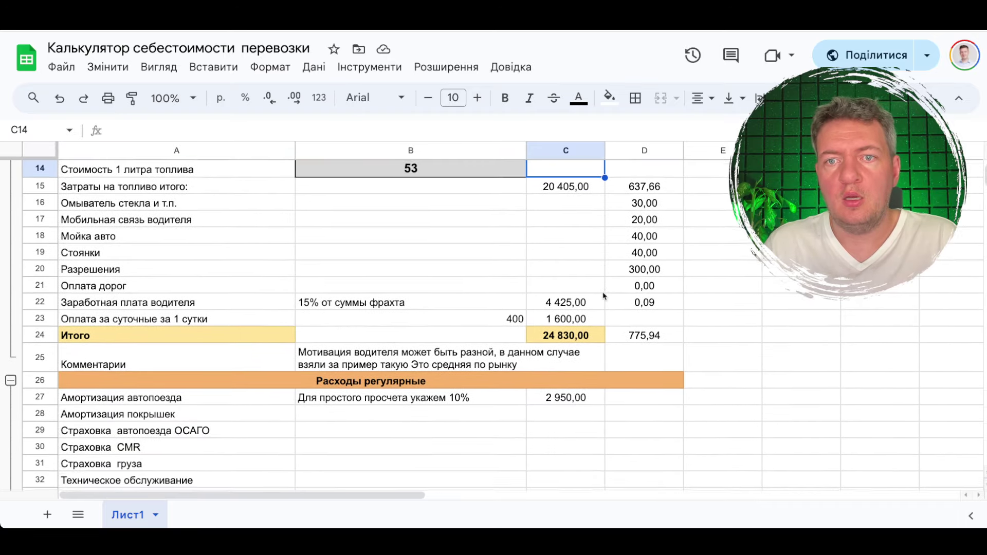
- Examine the driver's salary and daily allowance amounts, including their combined sum
{"action": "left_click", "coordinate": [596, 304]}
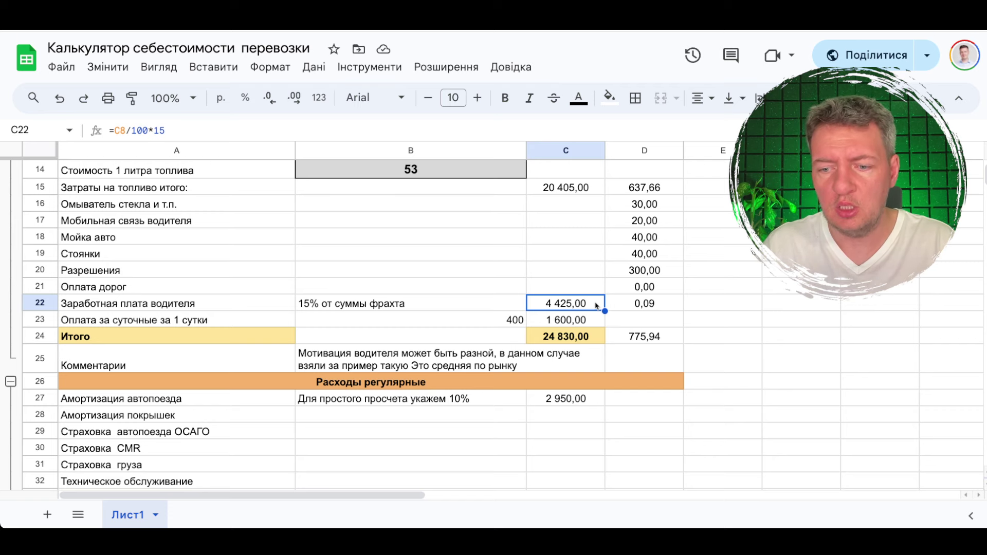
{"action": "left_click", "coordinate": [478, 308]}
{"action": "left_click", "coordinate": [551, 304]}
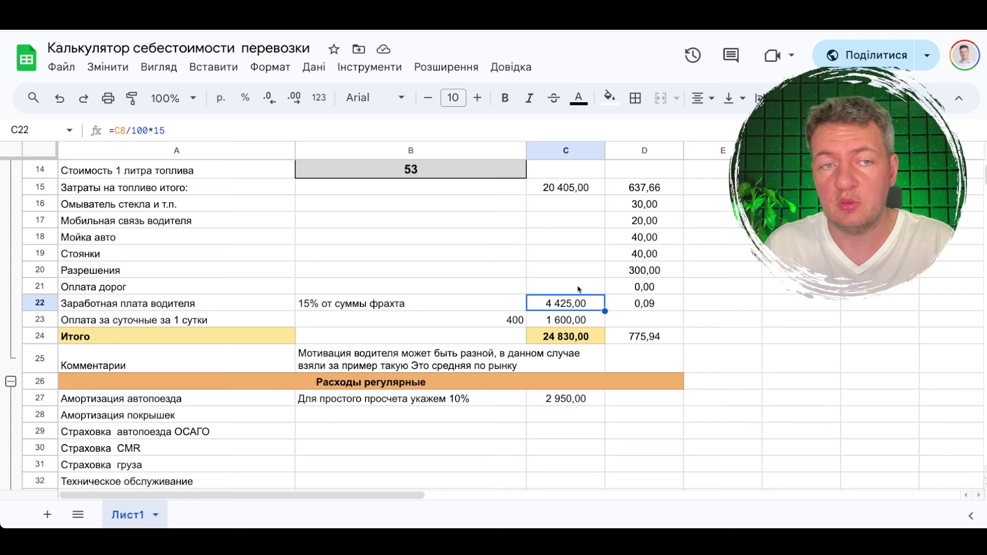
{"action": "left_click", "coordinate": [500, 324]}
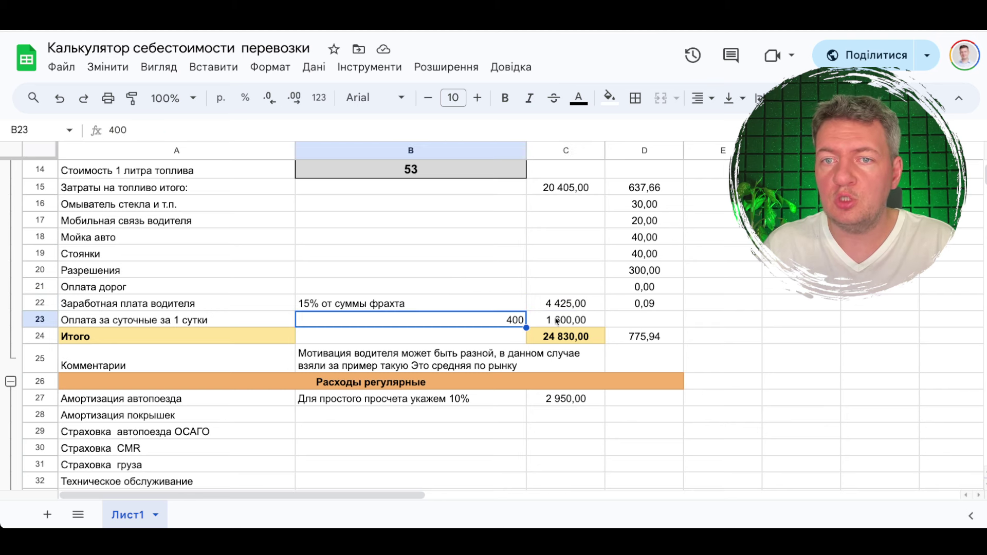
{"action": "left_click_drag", "start_coordinate": [566, 308], "coordinate": [567, 318]}
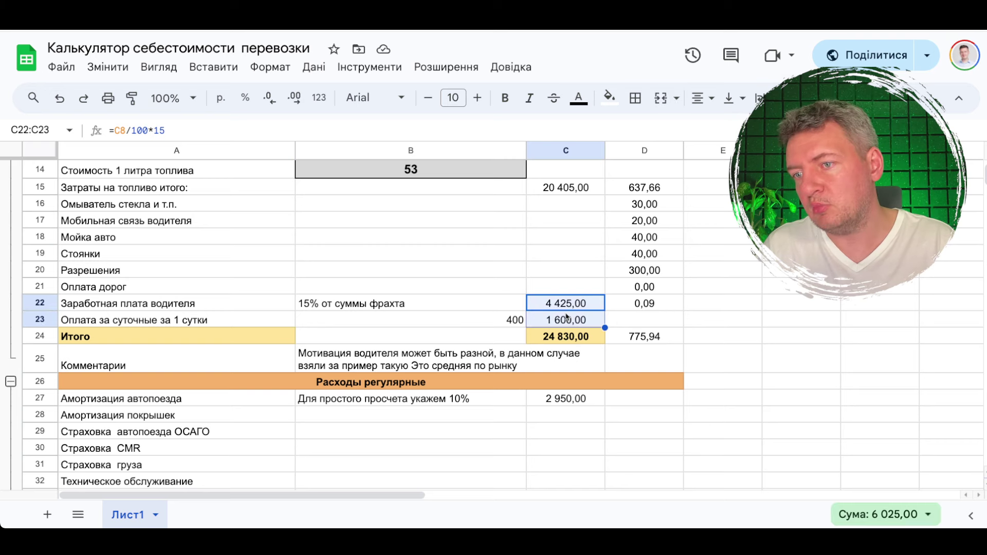
{"action": "left_click", "coordinate": [579, 254]}
- Read the comment on driver motivation and the salary condition in the trip expenses section
{"action": "scroll", "coordinate": [579, 253], "scroll_direction": "down", "scroll_amount": 1}
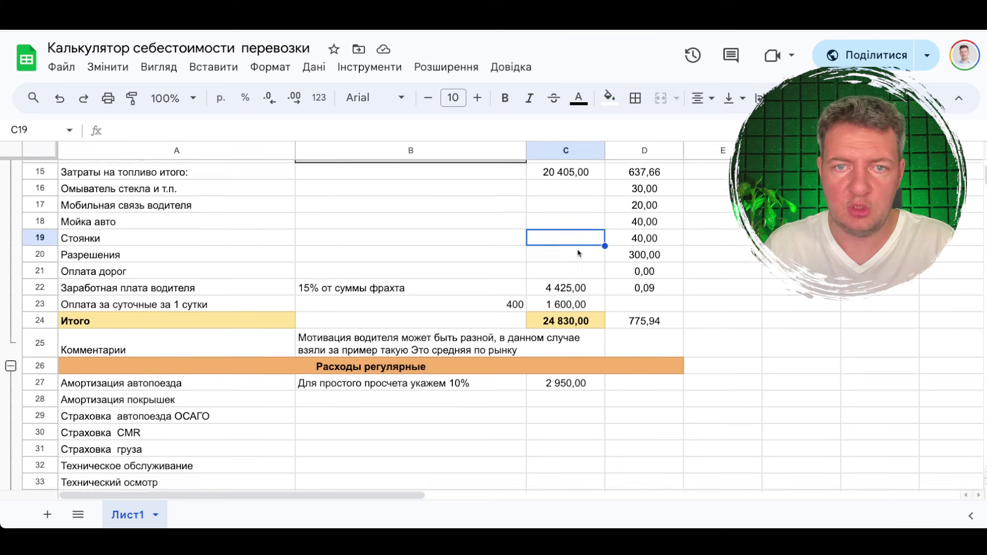
{"action": "scroll", "coordinate": [579, 253], "scroll_direction": "down", "scroll_amount": 1}
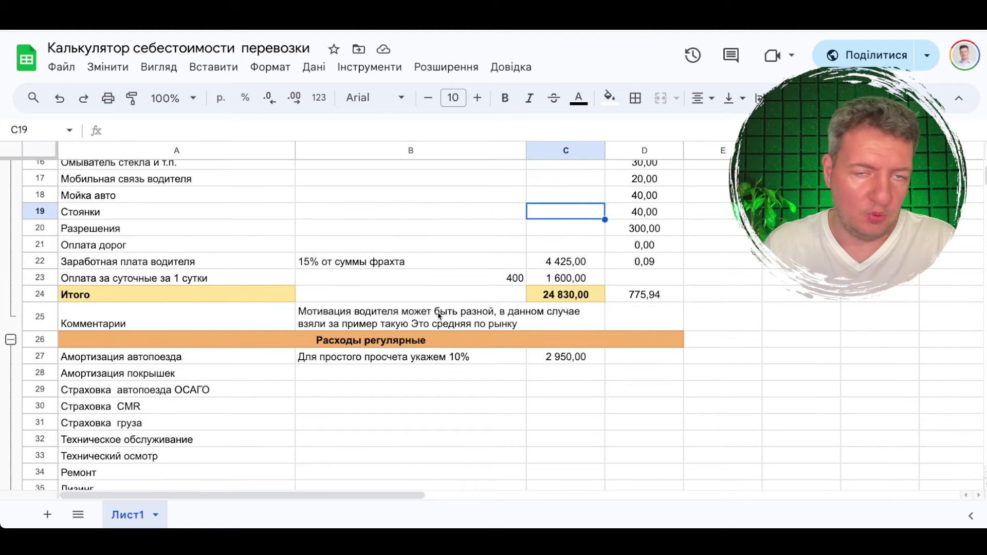
{"action": "left_click", "coordinate": [438, 316]}
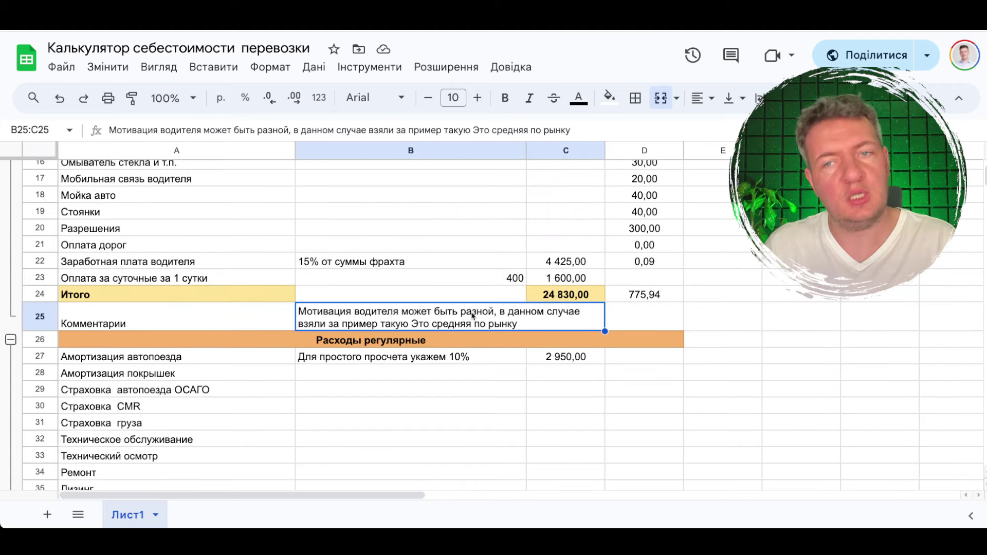
{"action": "left_click", "coordinate": [496, 266]}
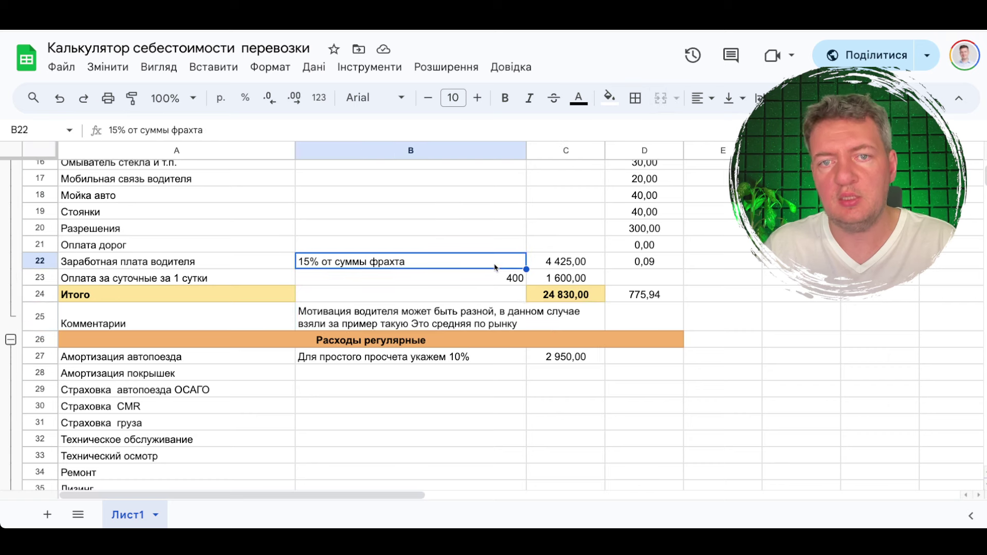
- Review the regular expenses and the net profit in hryvnias and euros, and return to the trip's input data
{"action": "scroll", "coordinate": [495, 267], "scroll_direction": "down", "scroll_amount": 5}
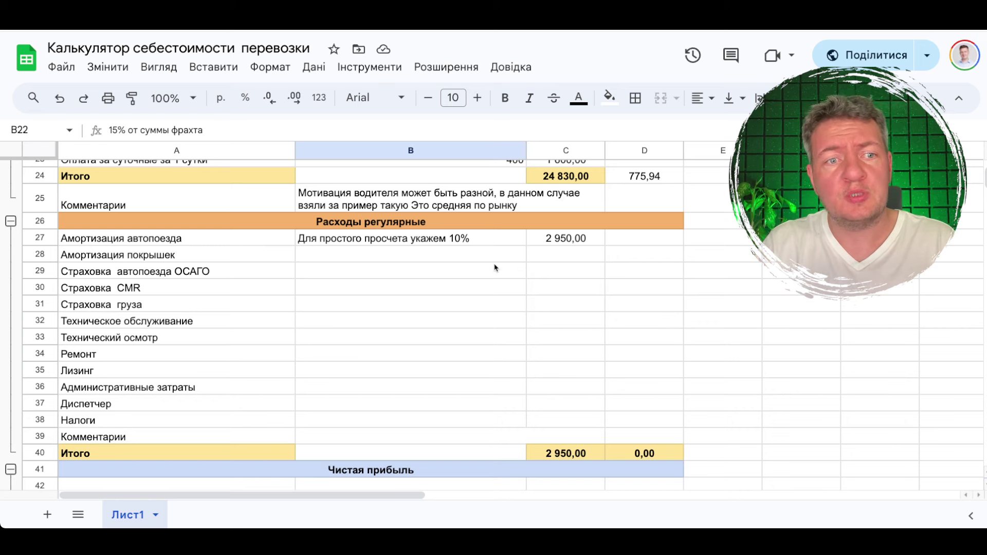
{"action": "scroll", "coordinate": [496, 267], "scroll_direction": "down", "scroll_amount": 5}
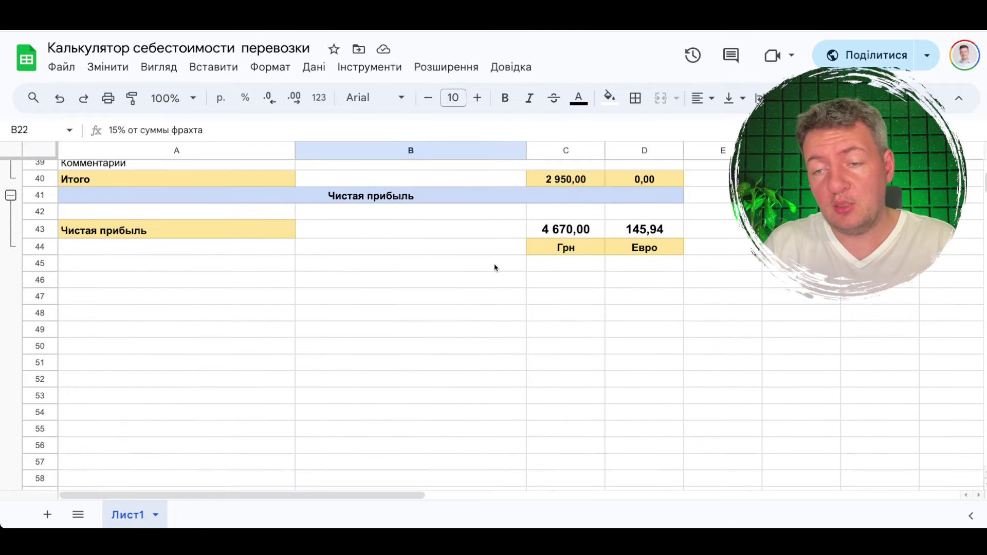
{"action": "left_click", "coordinate": [558, 236]}
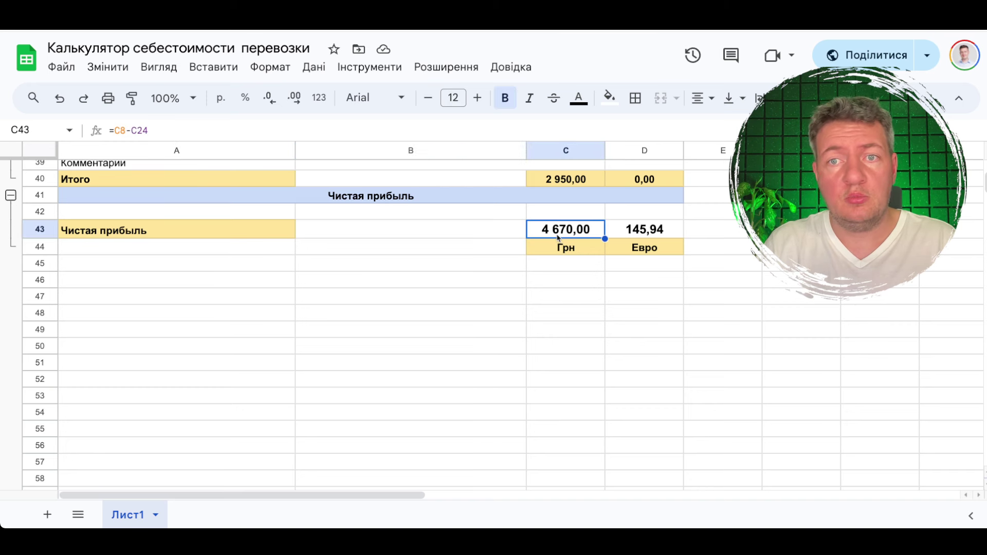
{"action": "left_click", "coordinate": [648, 237]}
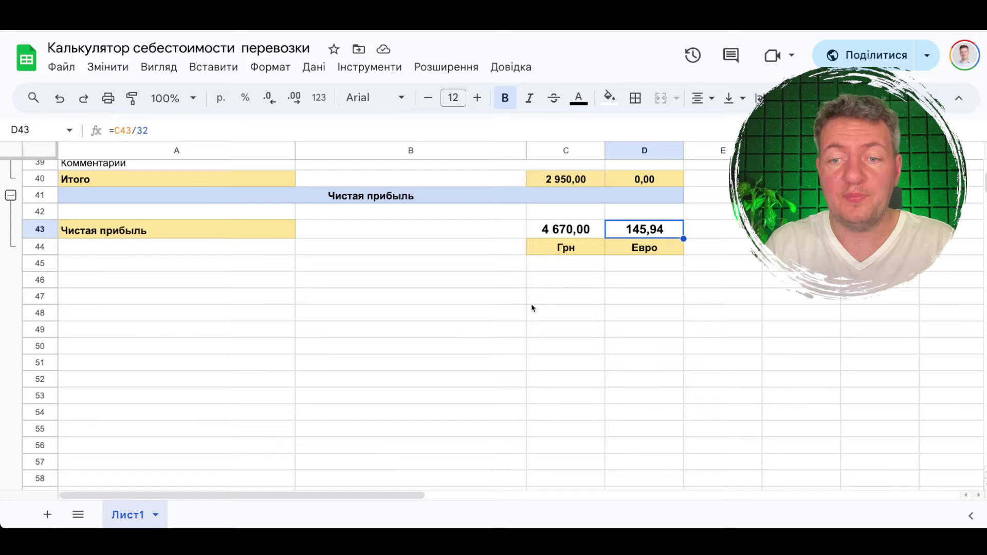
{"action": "scroll", "coordinate": [532, 308], "scroll_direction": "up", "scroll_amount": 5}
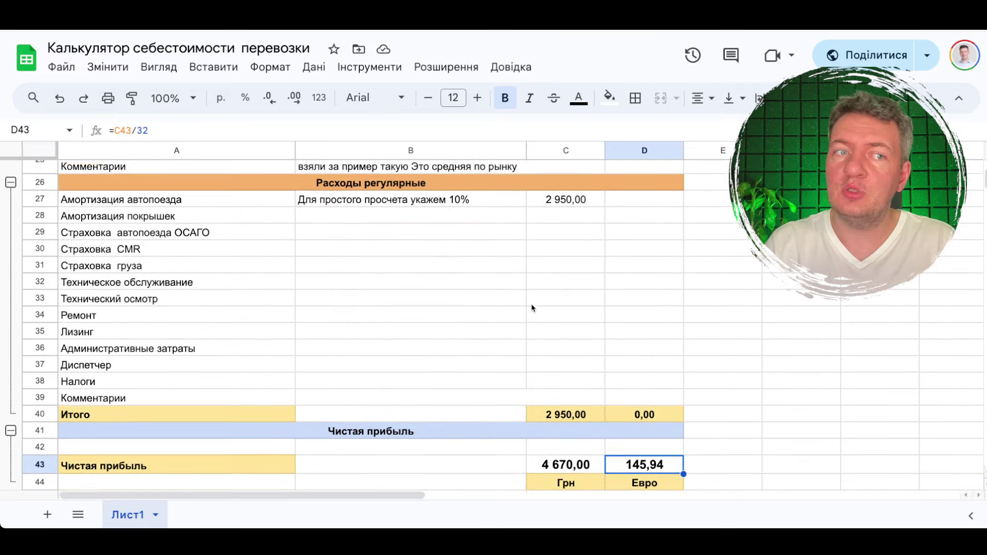
{"action": "scroll", "coordinate": [532, 307], "scroll_direction": "up", "scroll_amount": 8}
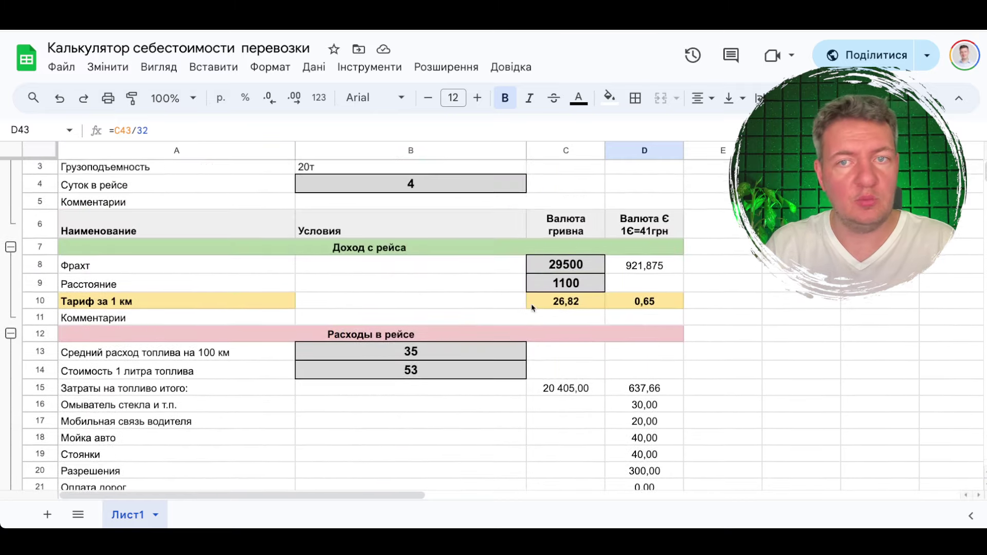
{"action": "scroll", "coordinate": [532, 307], "scroll_direction": "up", "scroll_amount": 1}
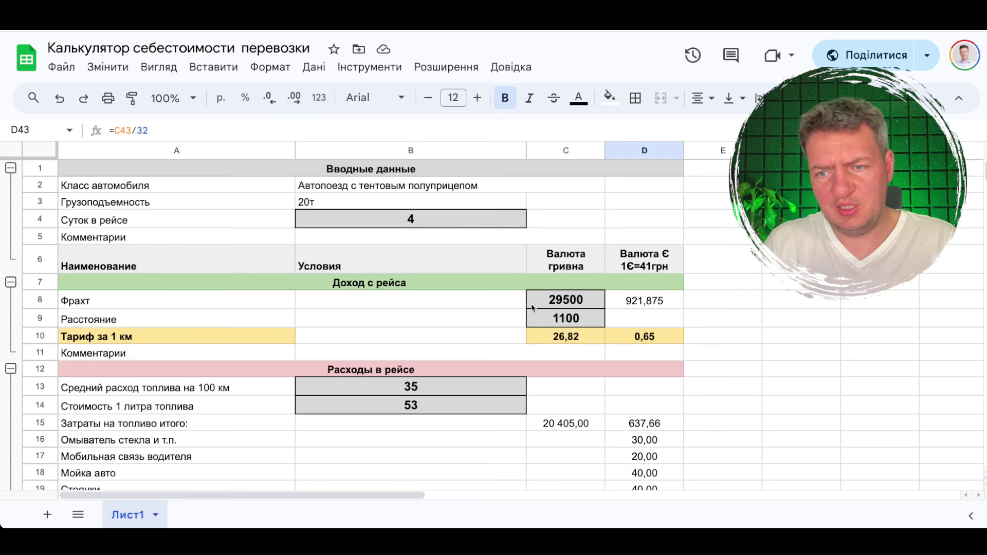